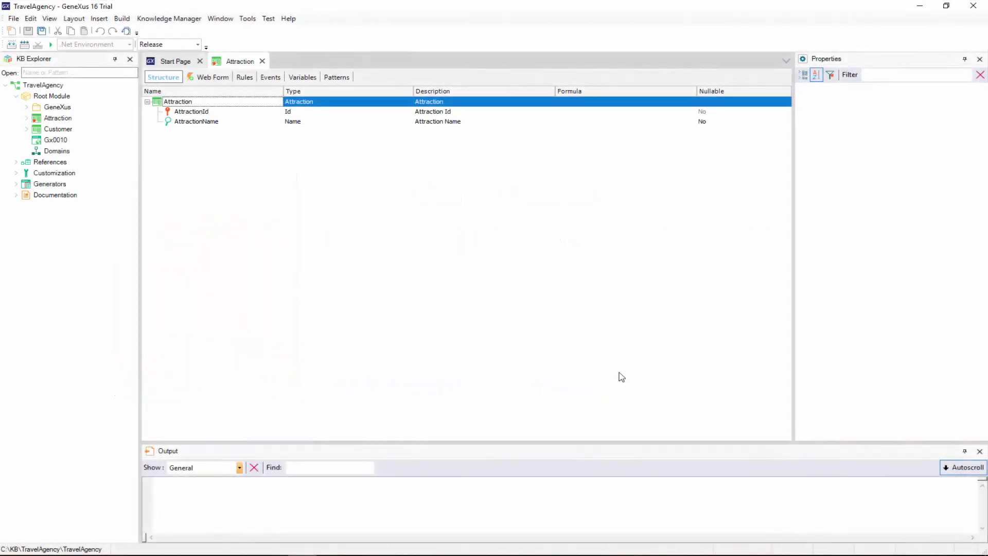
Create a new Transaction object in the New Object dialog, named Country.
key("ctrl+n")
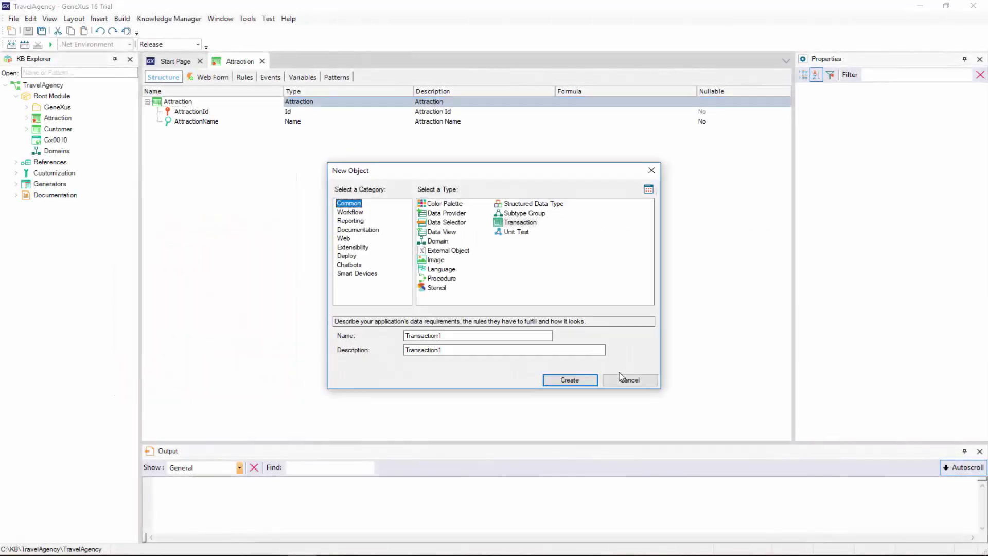
left_click(519, 222)
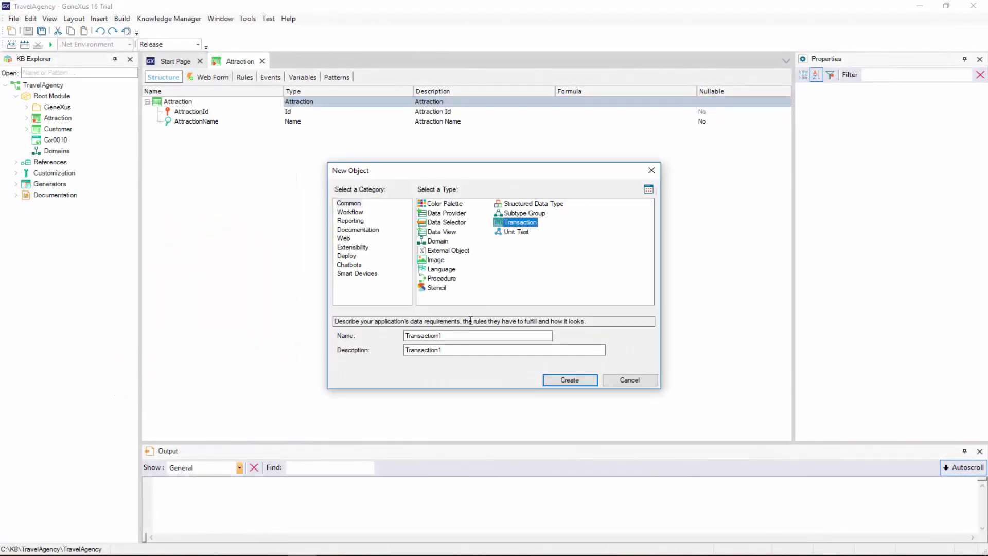
left_click(358, 337)
type("Co")
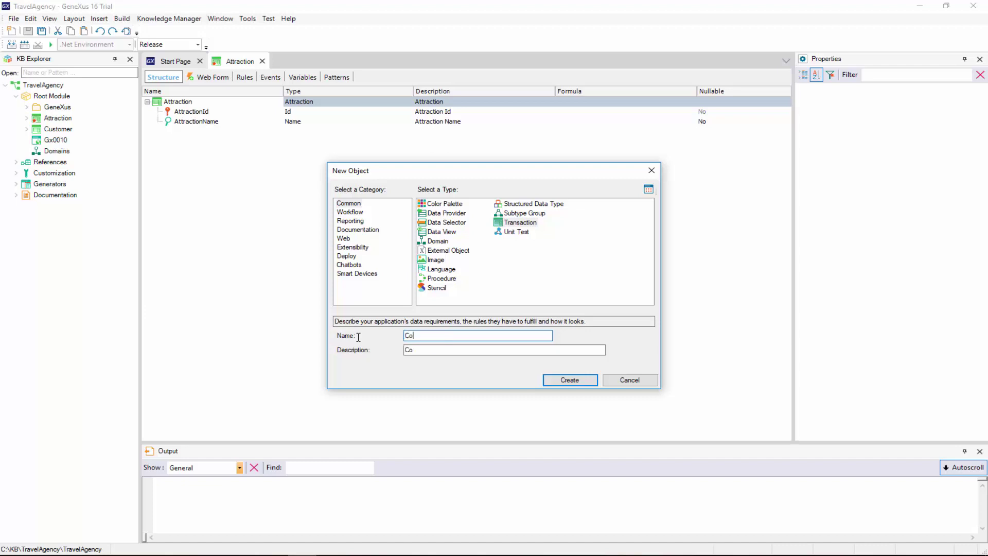
type("untry")
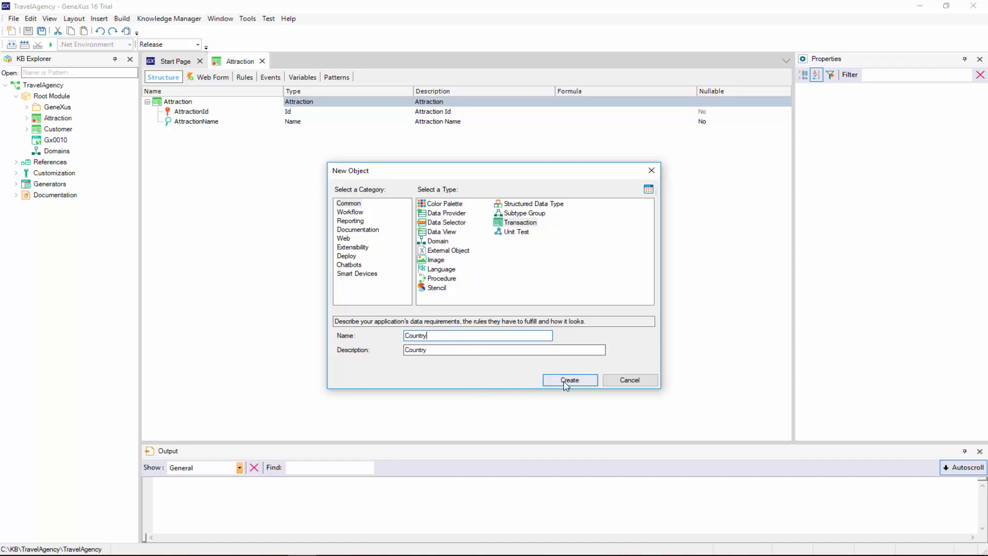
Add CountryId (Id) and CountryName (Name) to Country, save it, and view its Web Form.
left_click(569, 379)
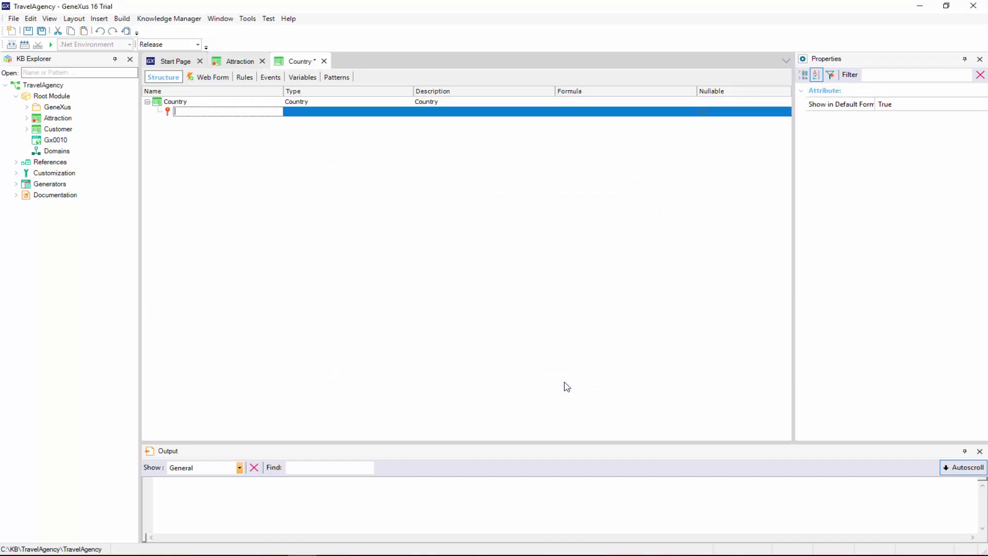
type(".")
type("Id")
key("Return")
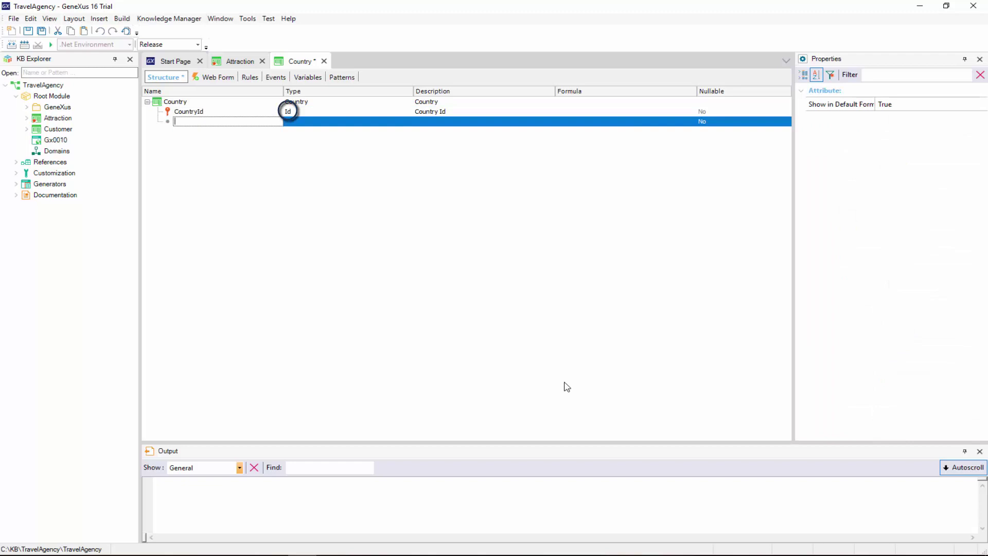
type(".")
type("Name")
key("Tab")
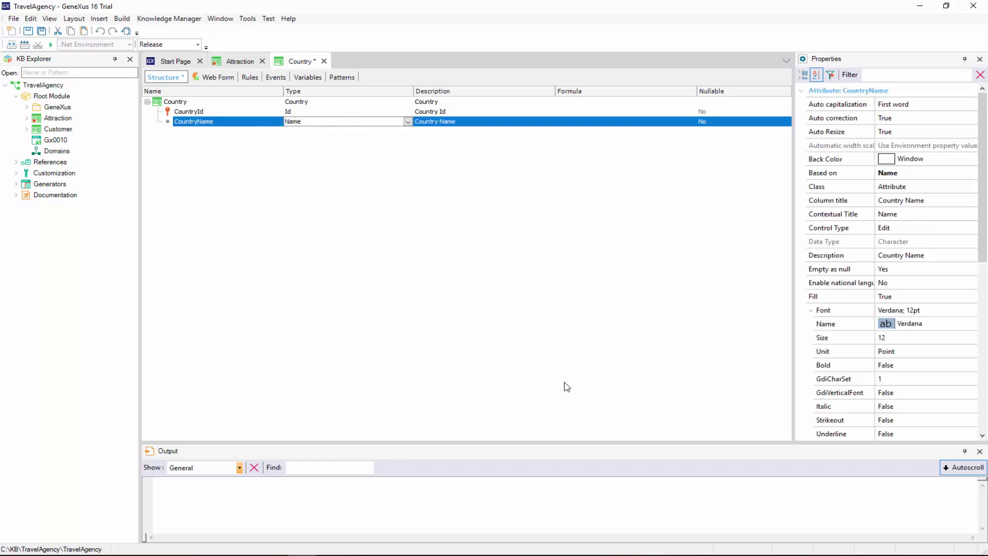
key("Return")
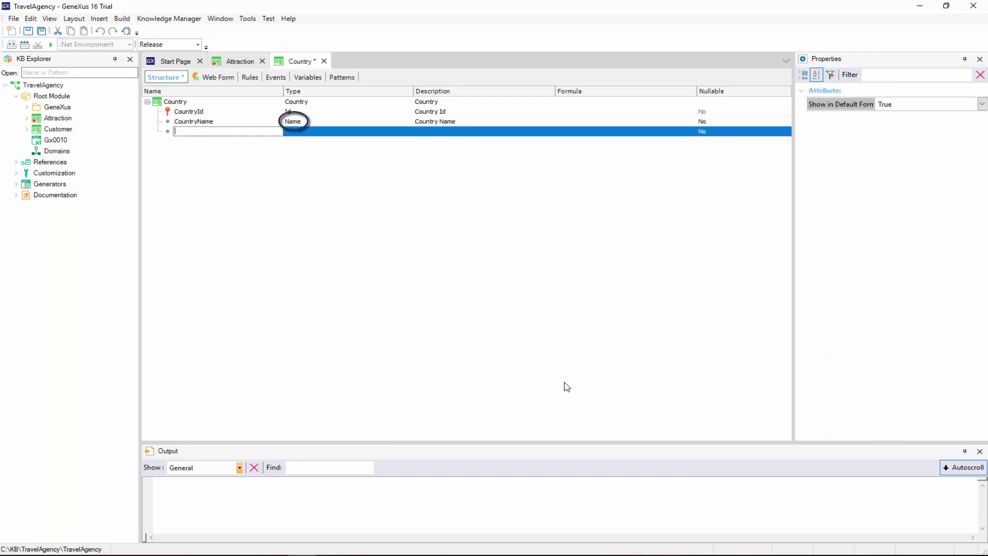
left_click(41, 32)
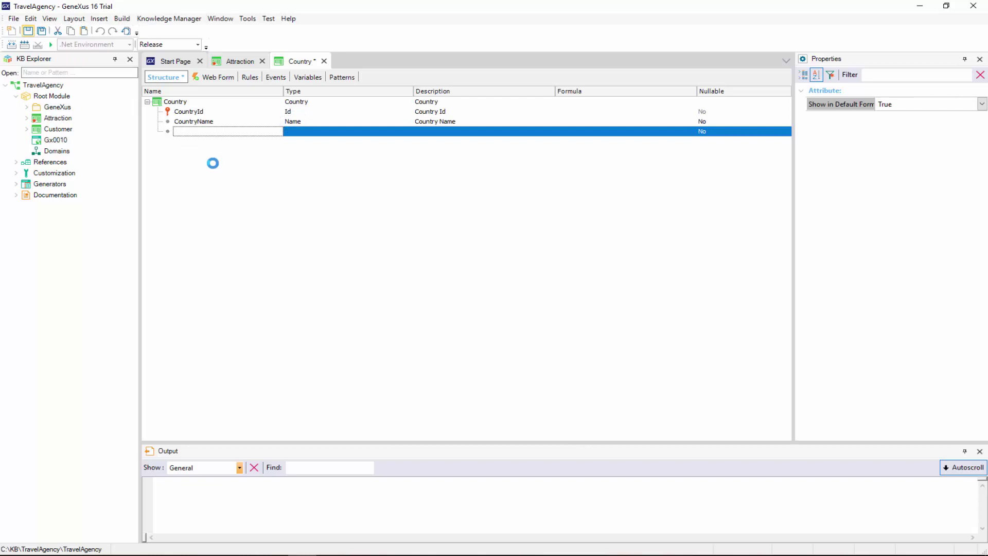
left_click(218, 77)
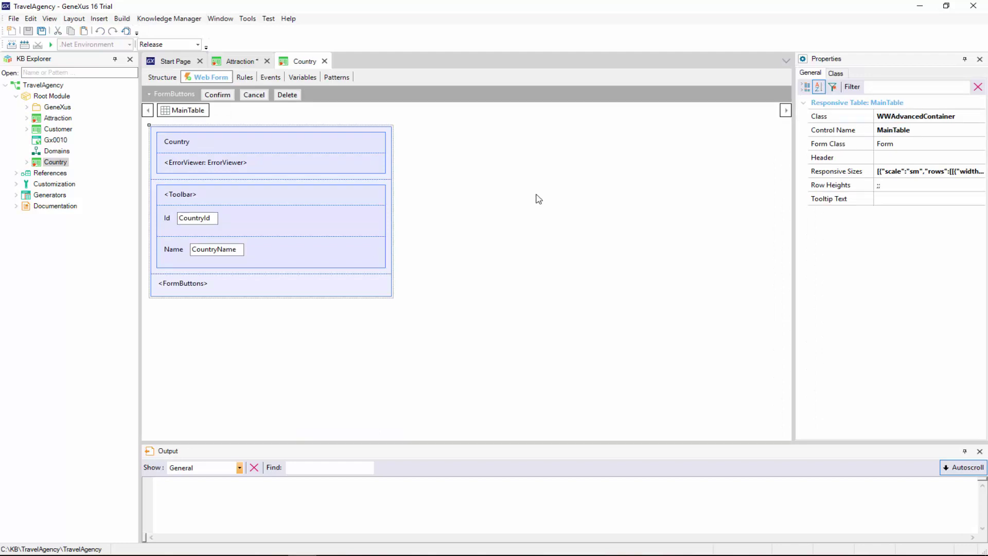
Insert CountryId and CountryName after AttractionName in the Attraction structure.
left_click(241, 61)
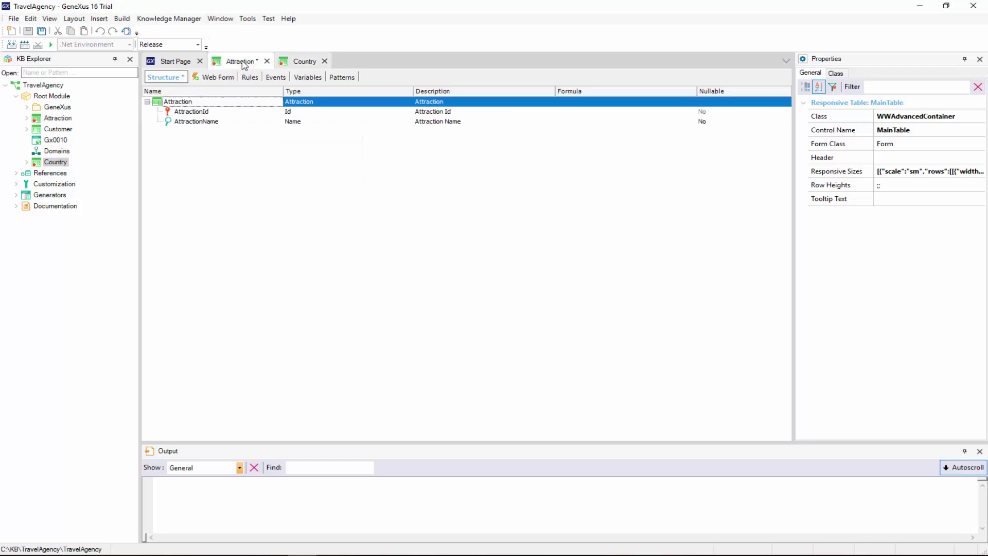
left_click(261, 122)
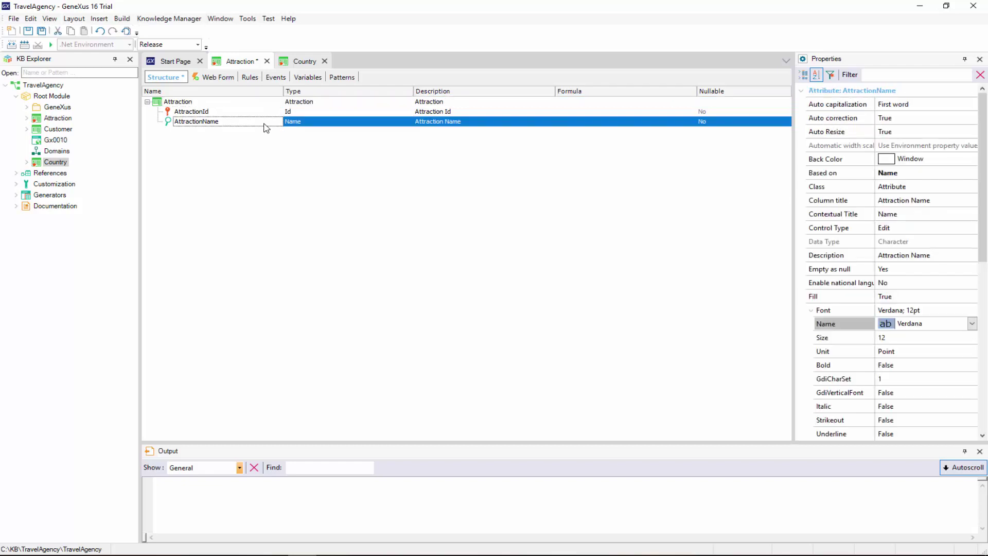
key("Return")
type("countryId")
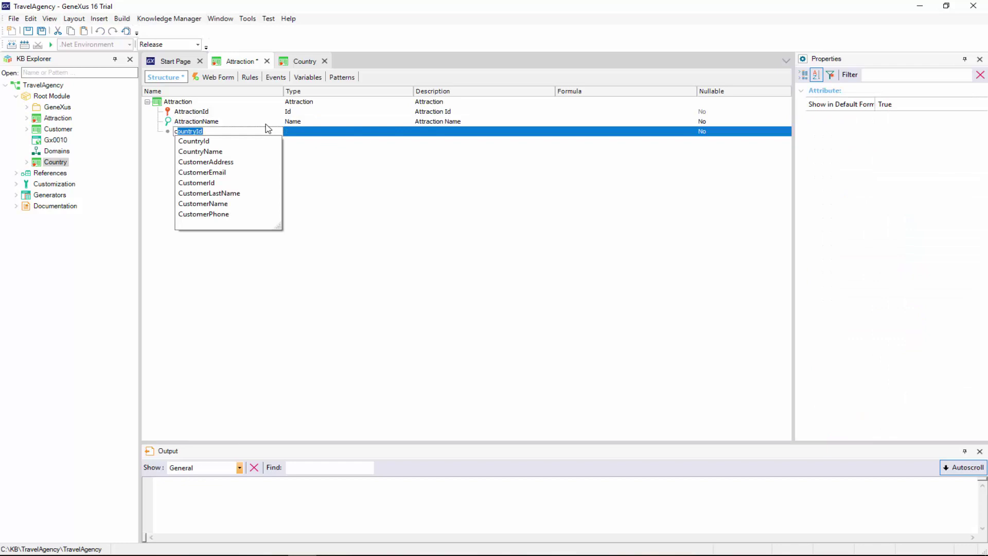
key("Down")
key("Return")
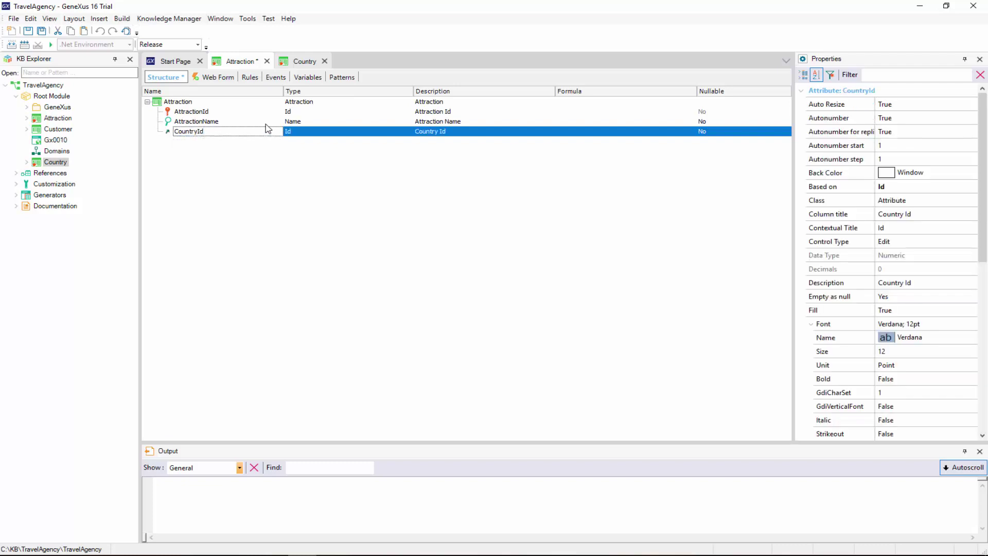
key("Return")
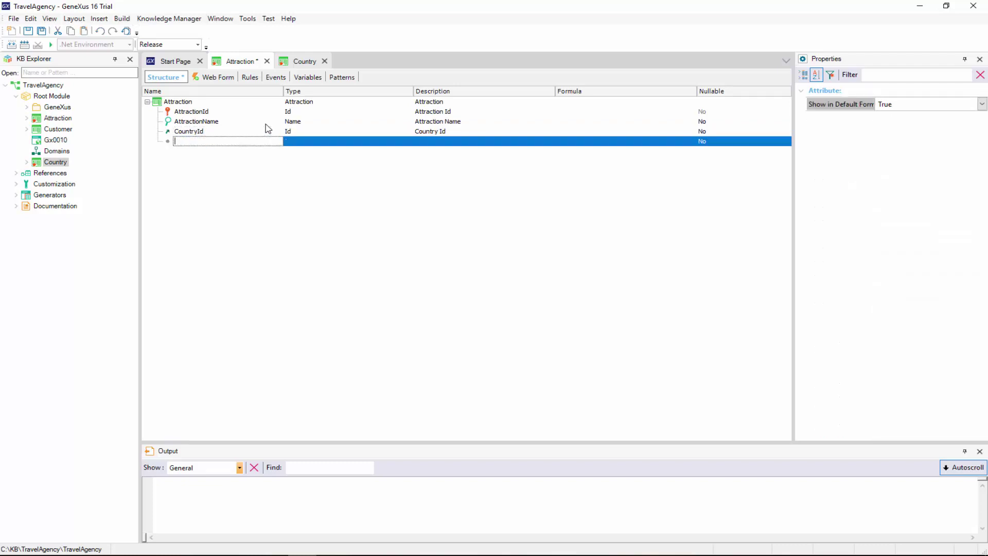
type("c")
key("Down")
key("Down")
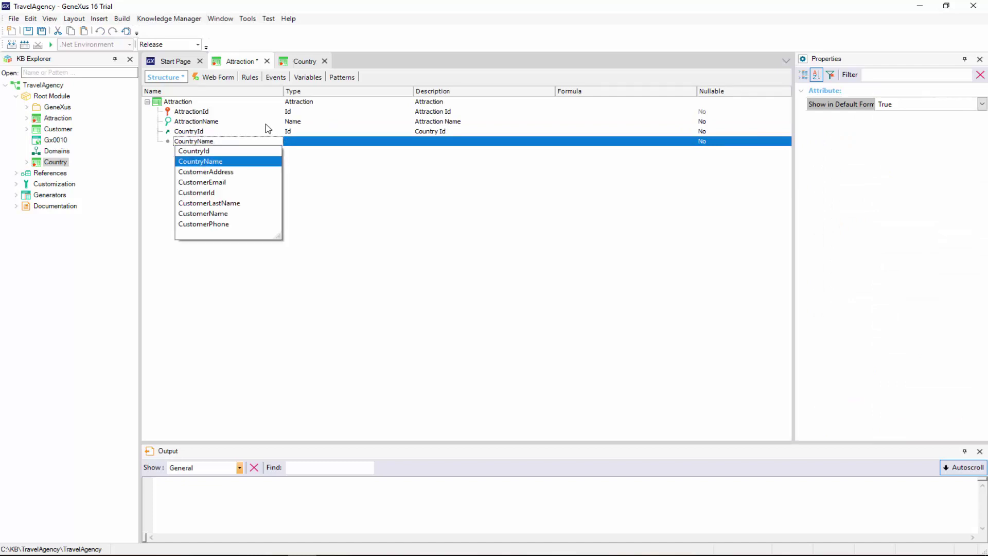
key("Return")
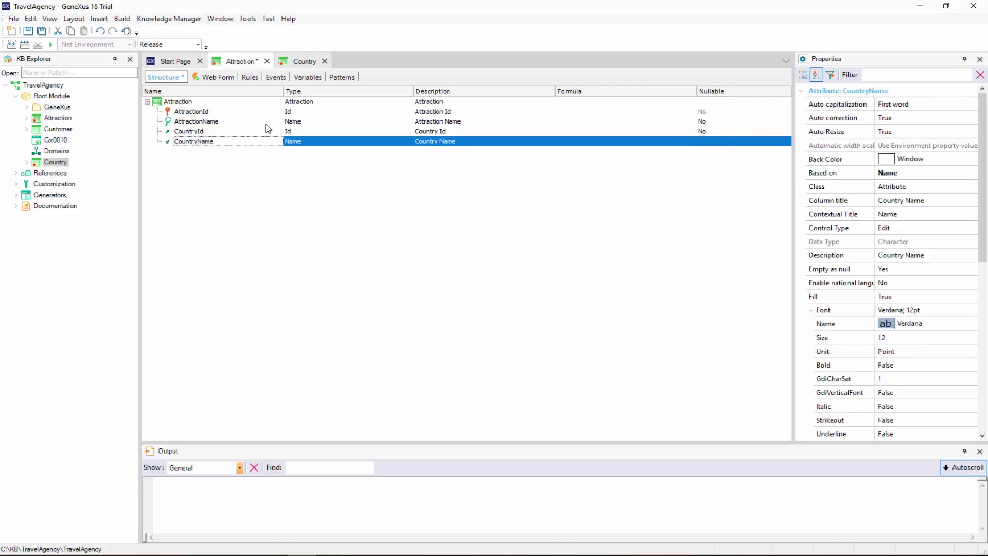
left_click(202, 103)
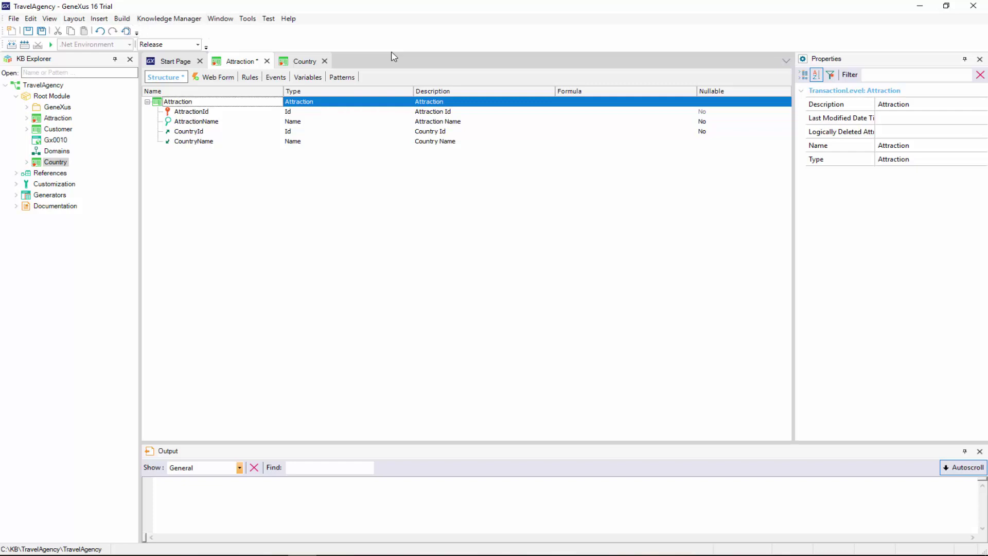
Dock the Attraction tab below the Country structure so both are visible.
left_click(303, 61)
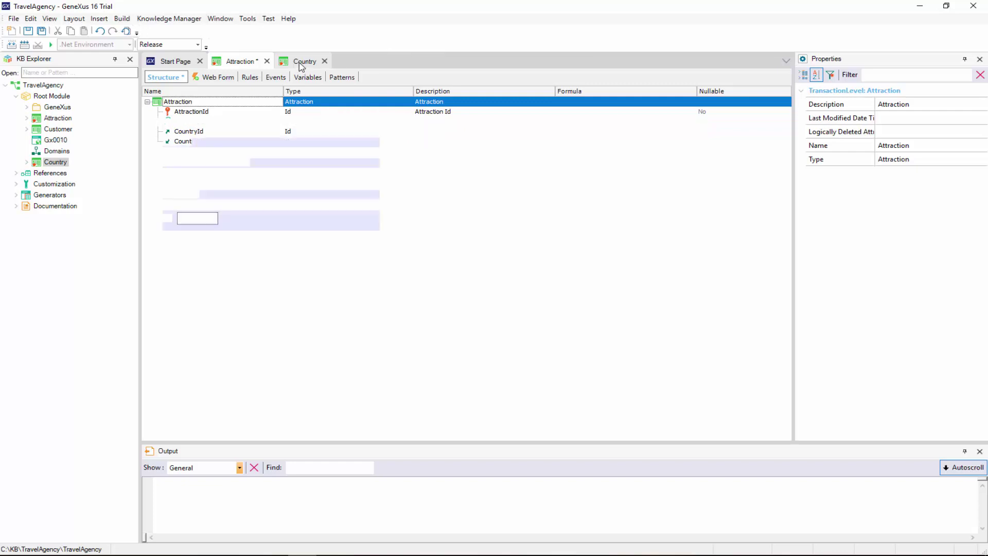
left_click(161, 77)
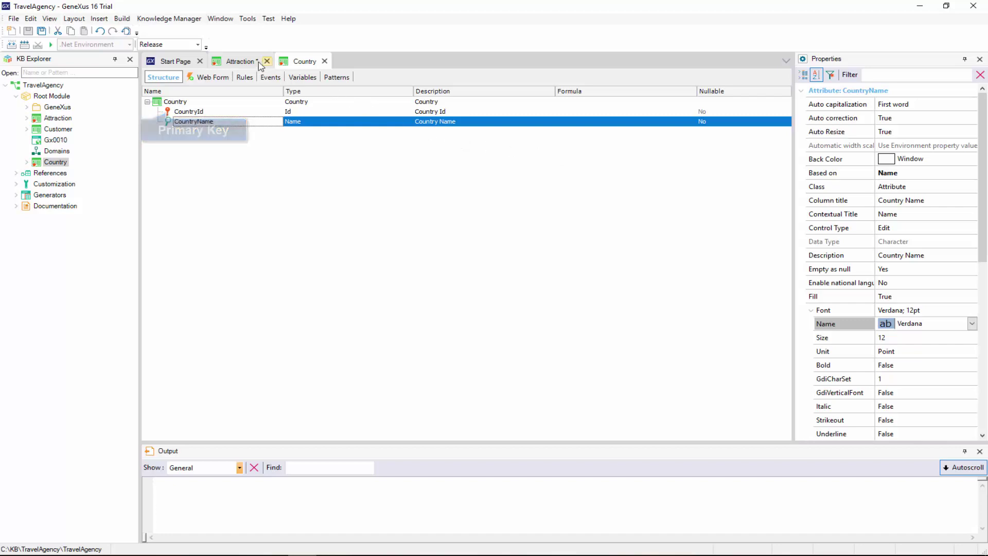
left_click(239, 60)
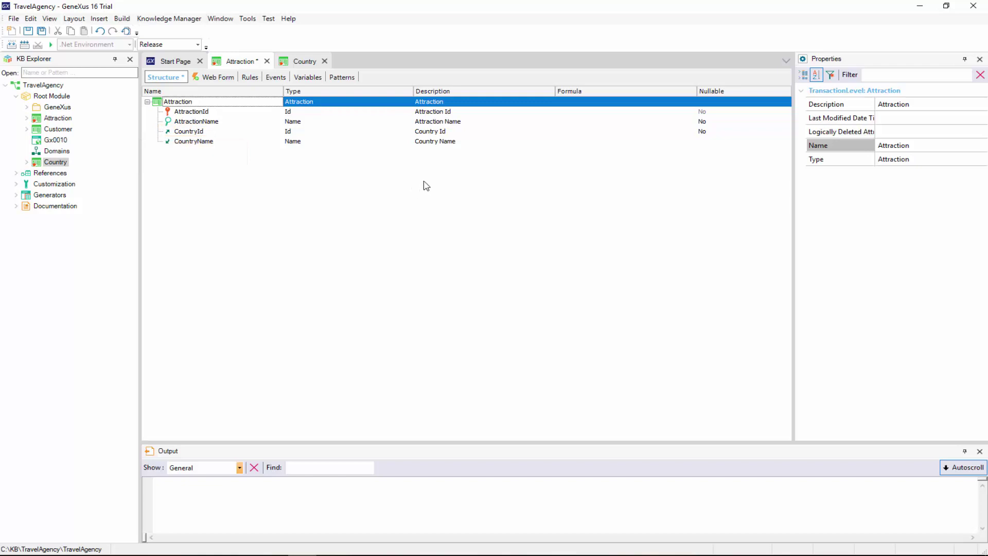
left_click(434, 141)
left_click(240, 61)
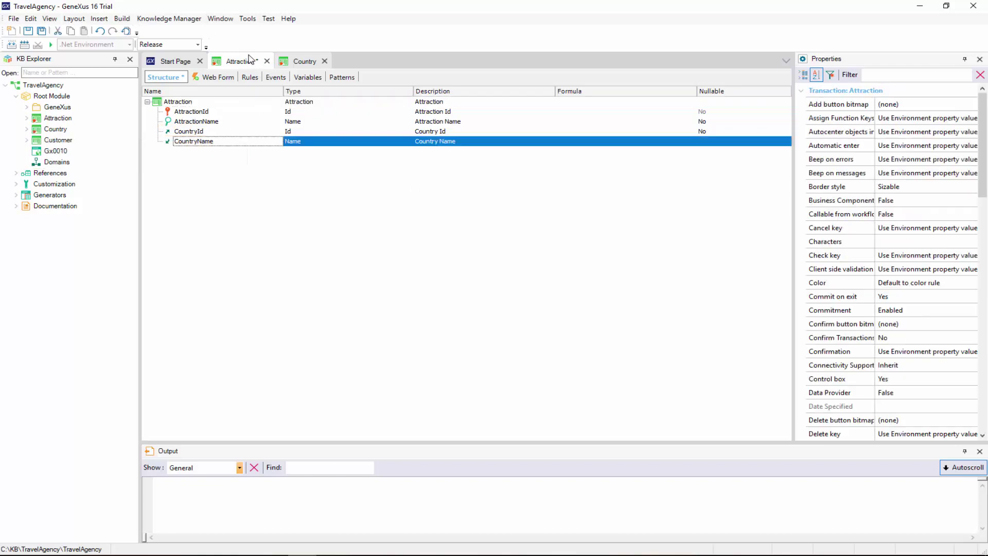
left_click_drag(264, 226, 318, 430)
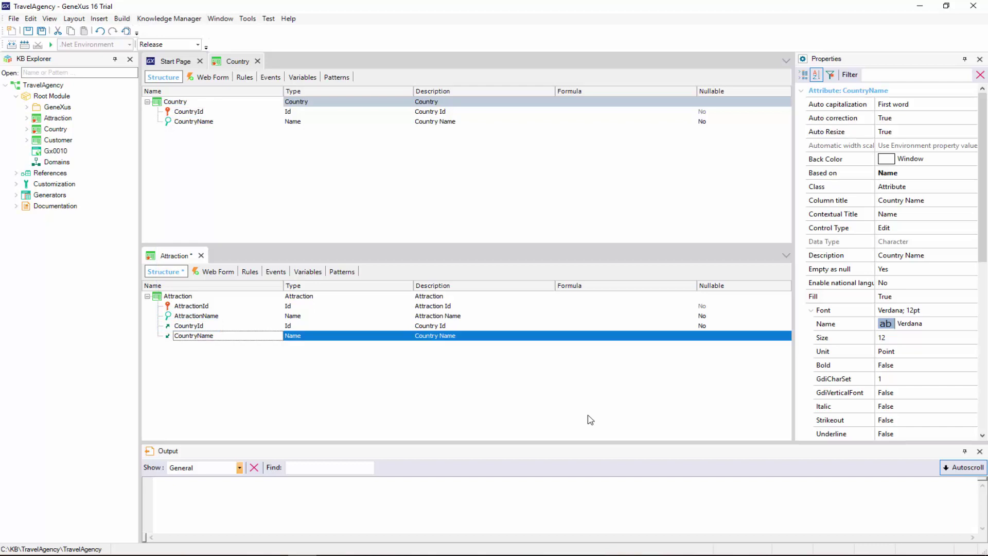
Build with F5 and review the Attraction table changes in Impact Analysis.
key("F5")
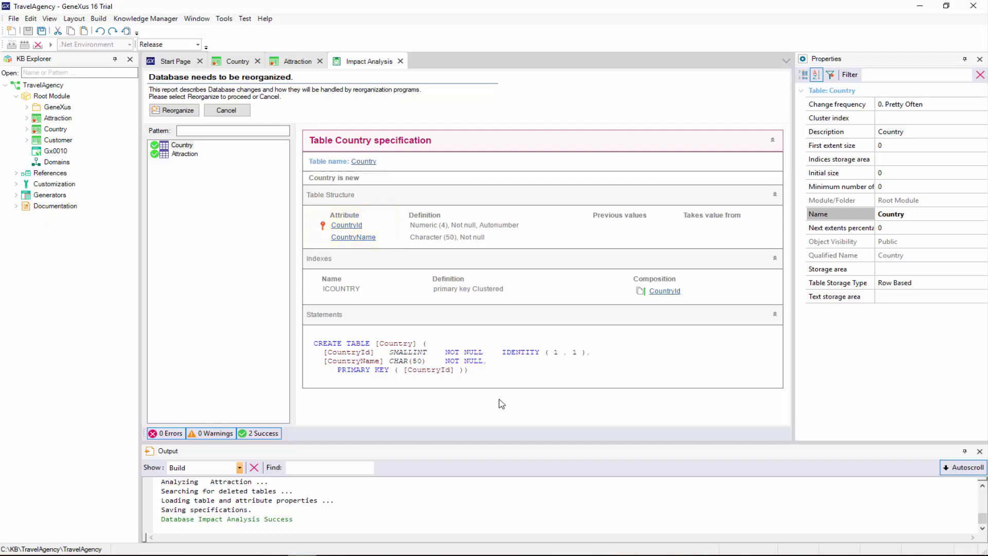
left_click(183, 153)
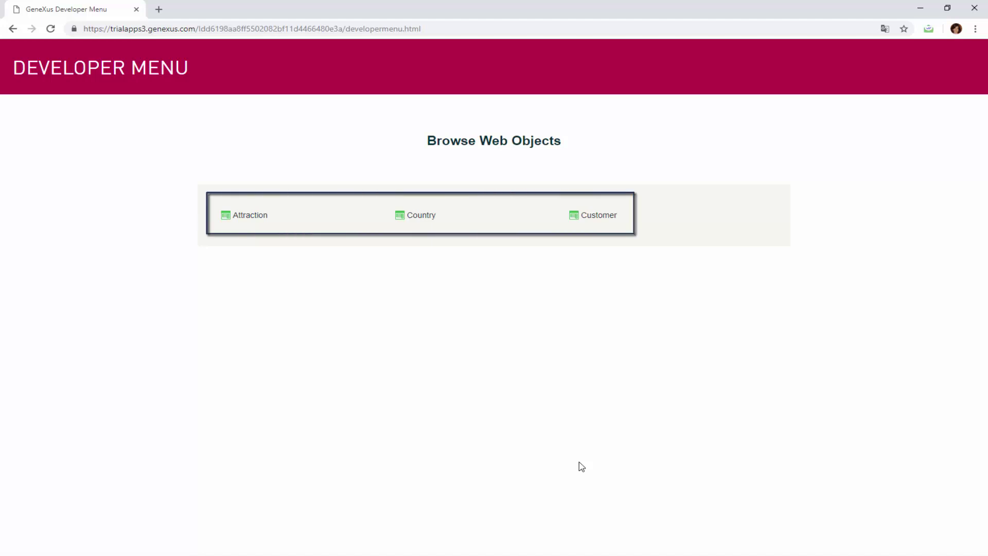
Follow the Country link under Browse Web Objects in the Developer Menu.
left_click(420, 214)
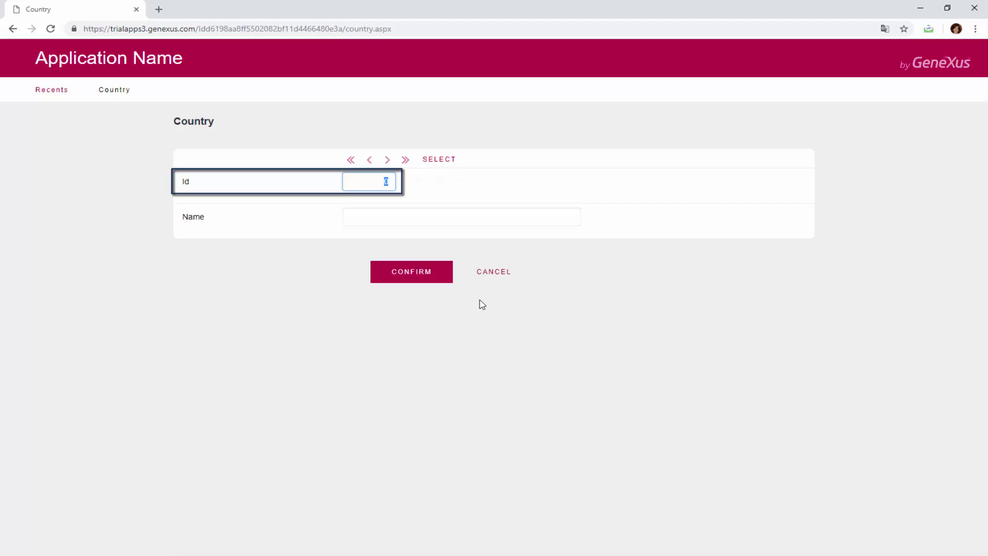
Add the countries Brazil, France and China.
key("Tab")
type("Br")
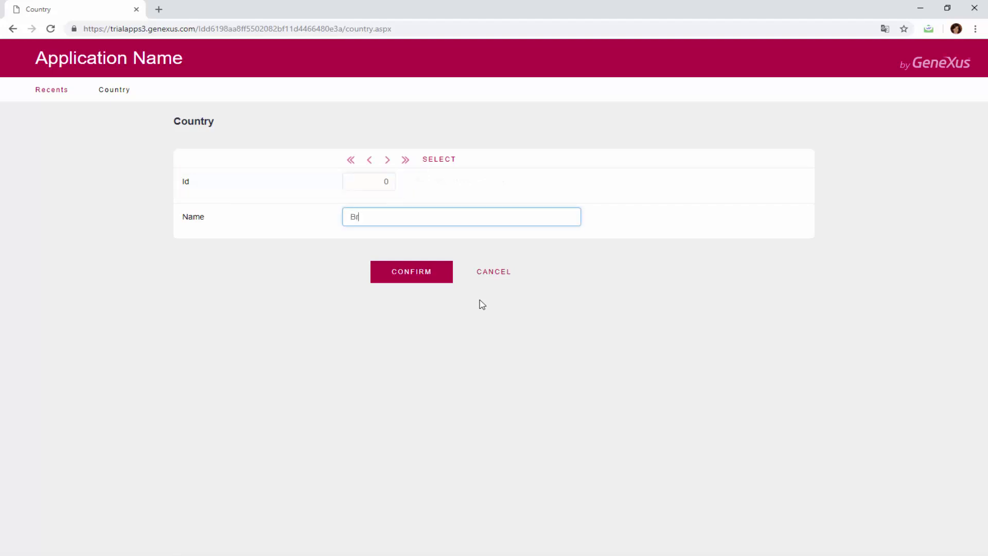
type("azil")
left_click(411, 272)
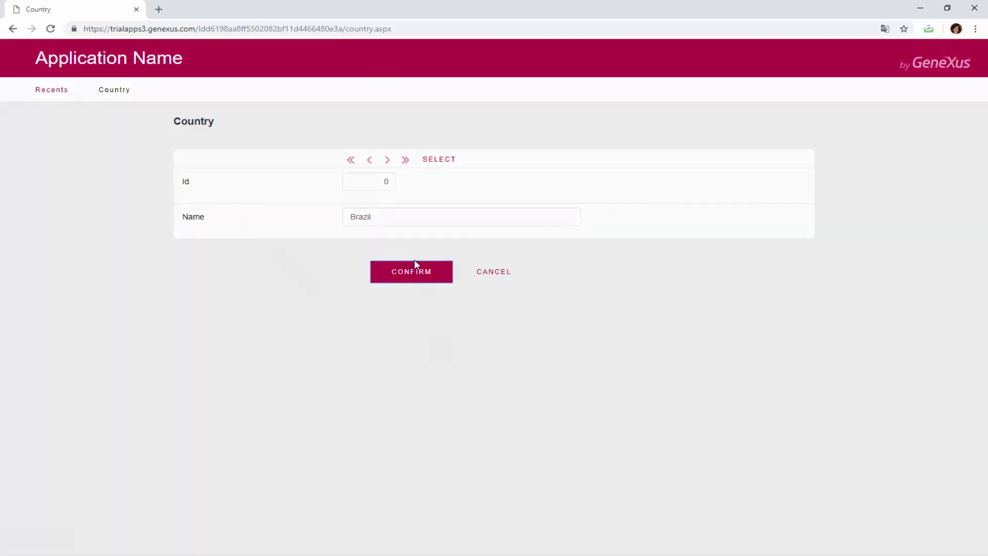
left_click(413, 222)
type("France")
left_click(417, 271)
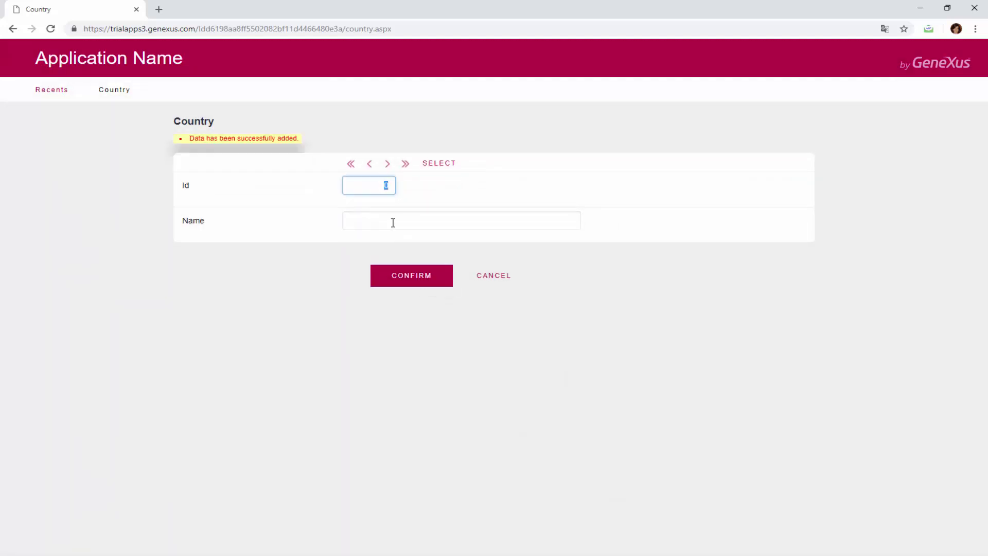
left_click(393, 222)
type("China")
left_click(416, 271)
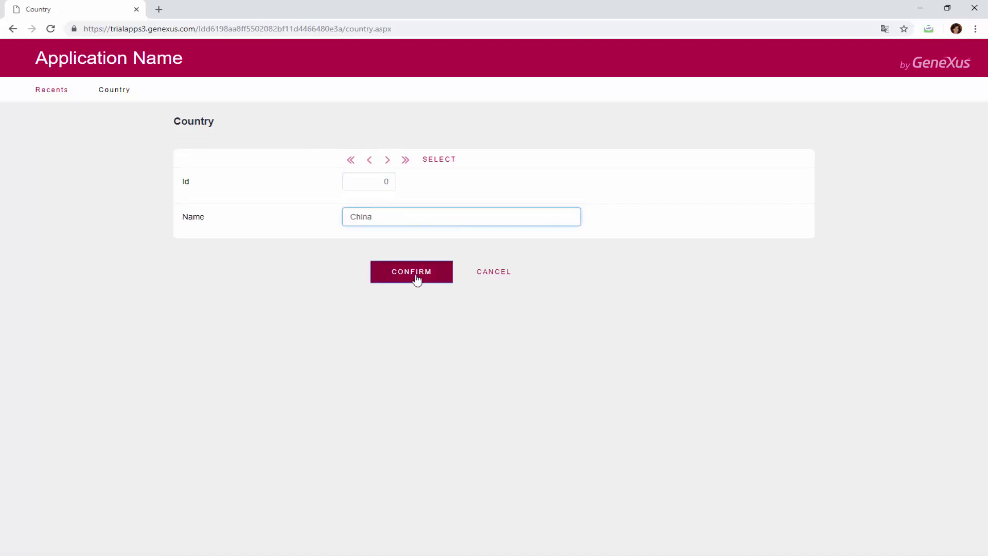
Page through the saved country records with the next-record arrow.
left_click(388, 162)
left_click(387, 161)
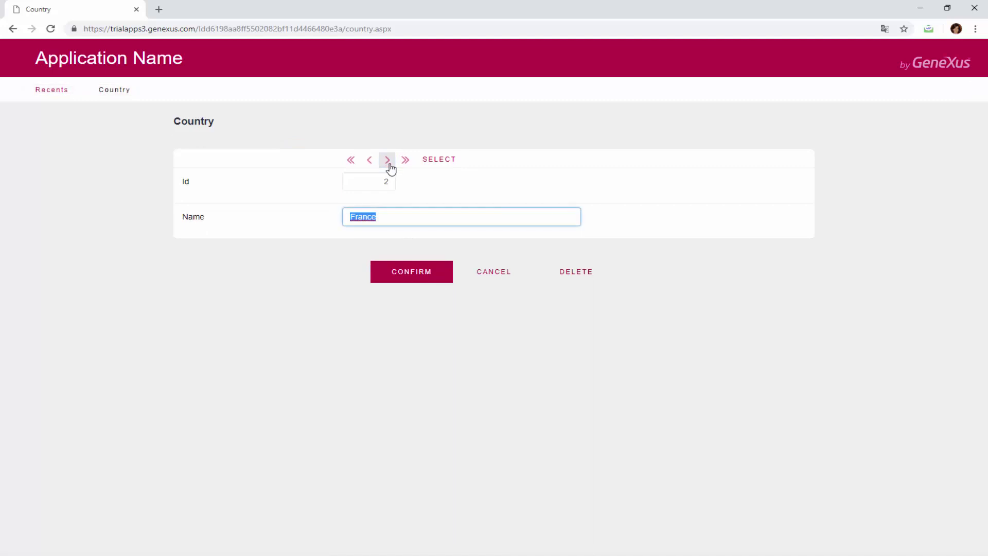
left_click(387, 160)
Open the Attraction form from the Developer Menu and enter Louvre Museum as its name.
left_click(12, 29)
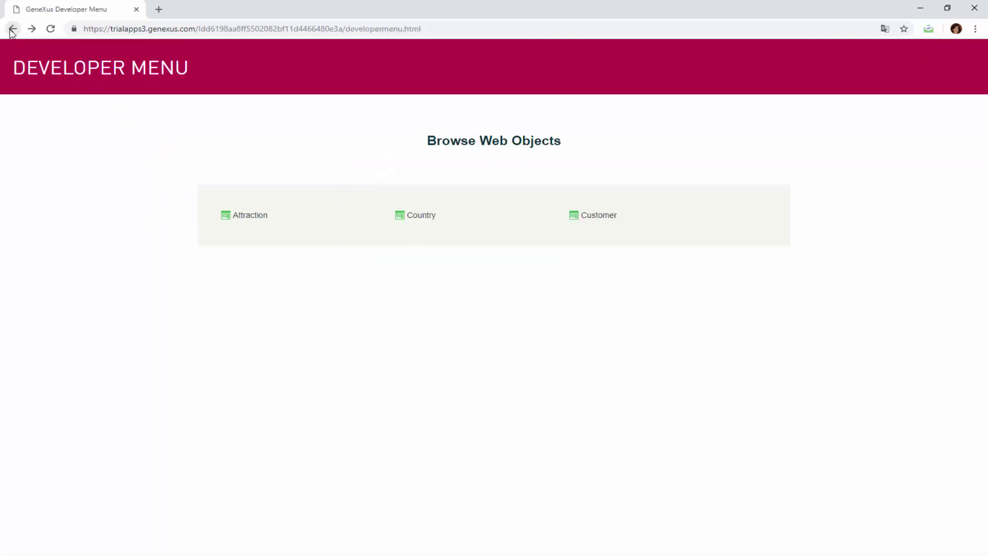
left_click(250, 218)
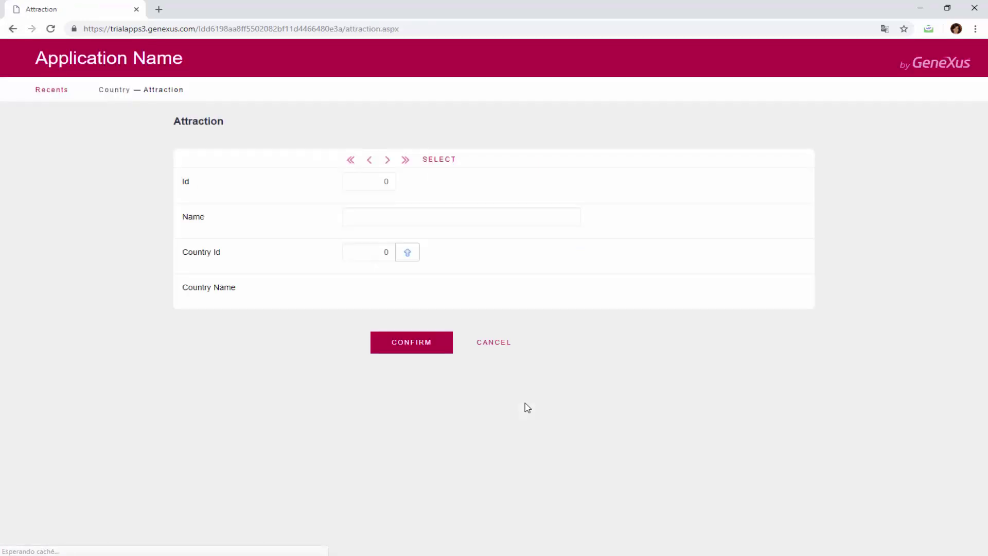
key("Tab")
left_click(376, 184)
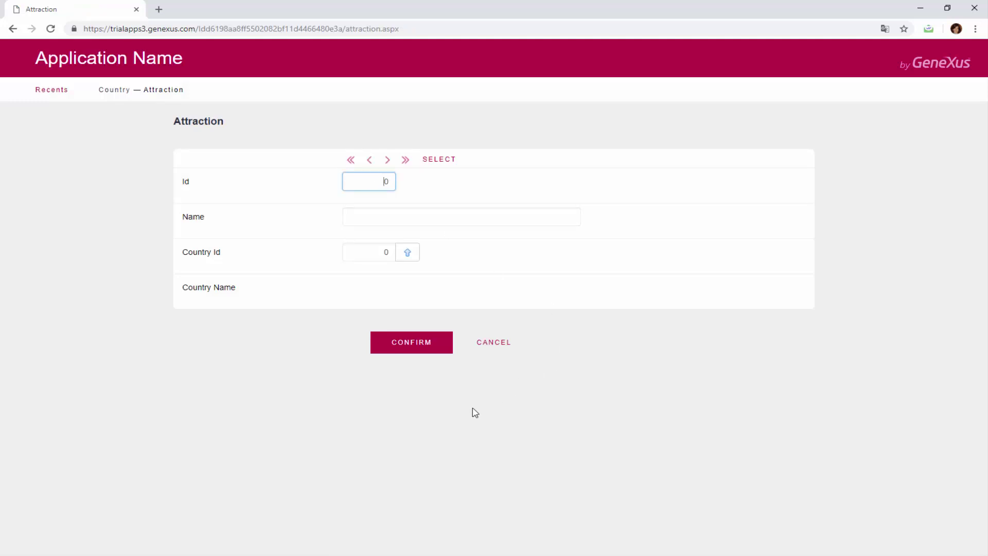
key("Tab")
type("Lou")
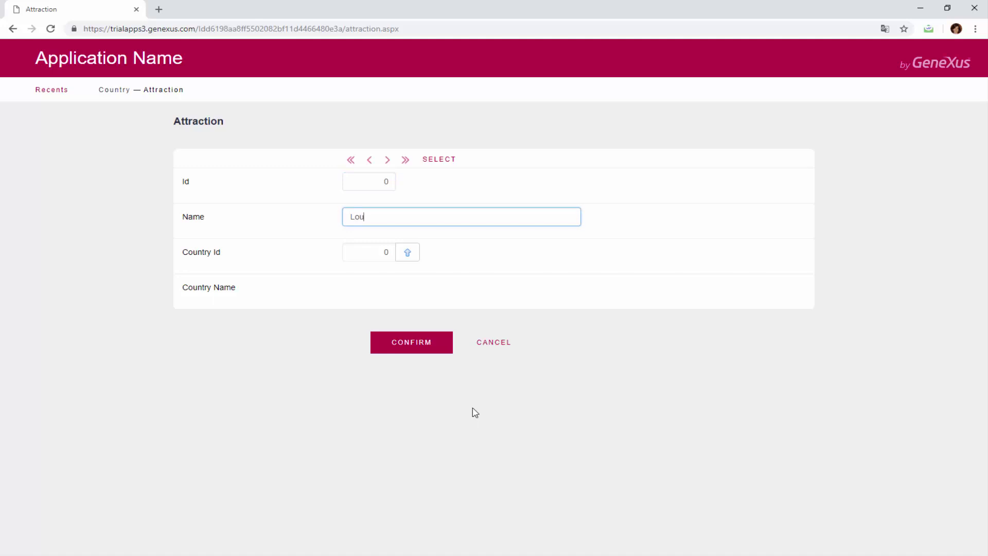
type("vre Mu")
type("seum")
key("Tab")
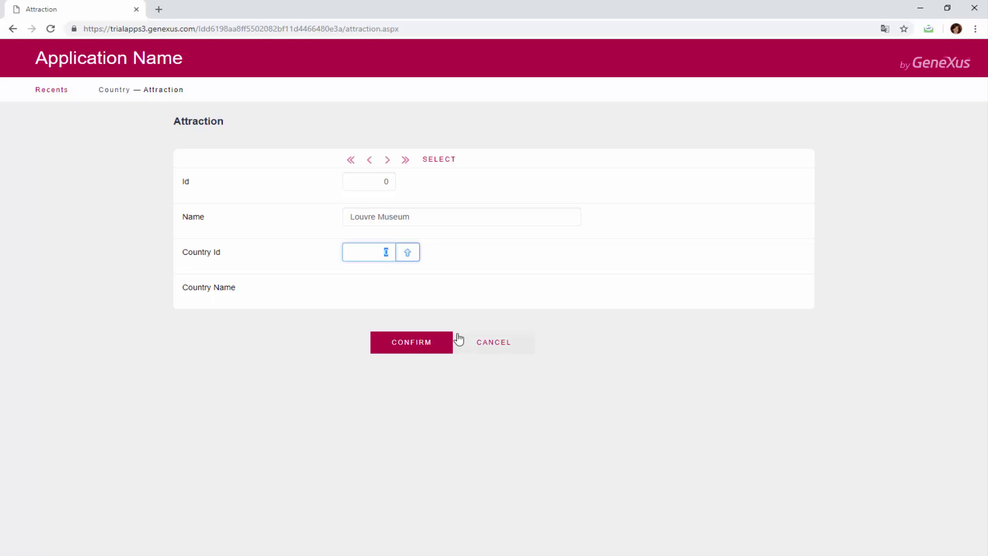
Pick France from the country selection list and confirm the Louvre Museum attraction.
left_click(408, 252)
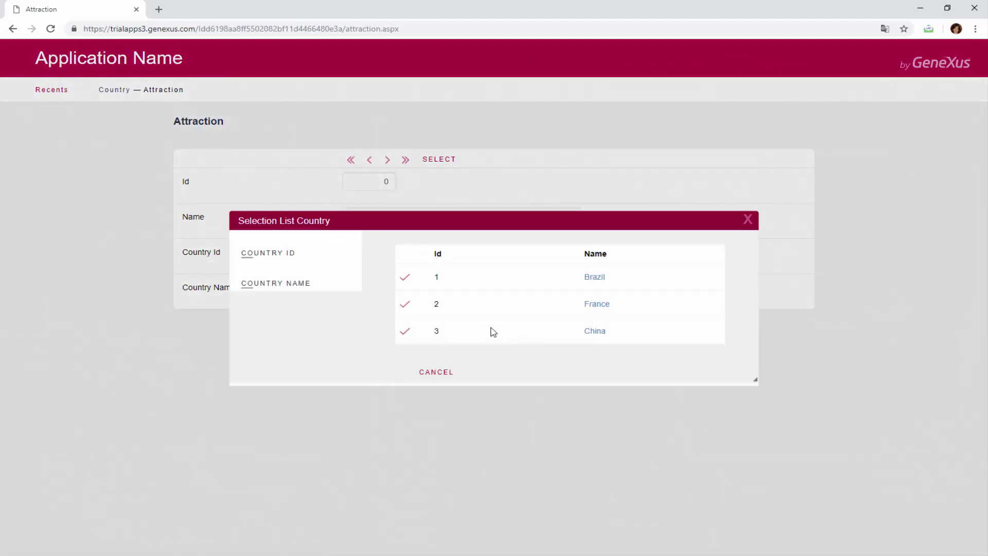
left_click(404, 307)
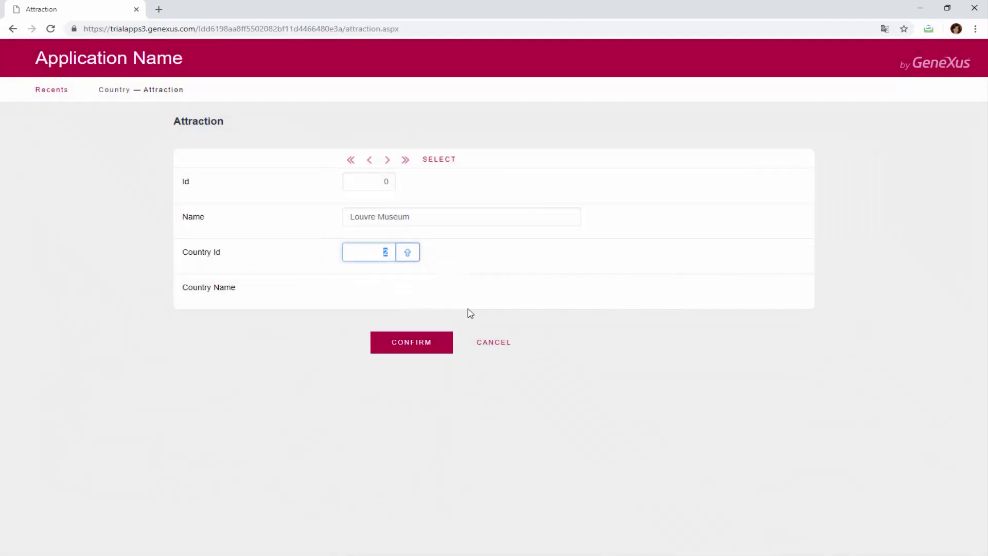
key("Tab")
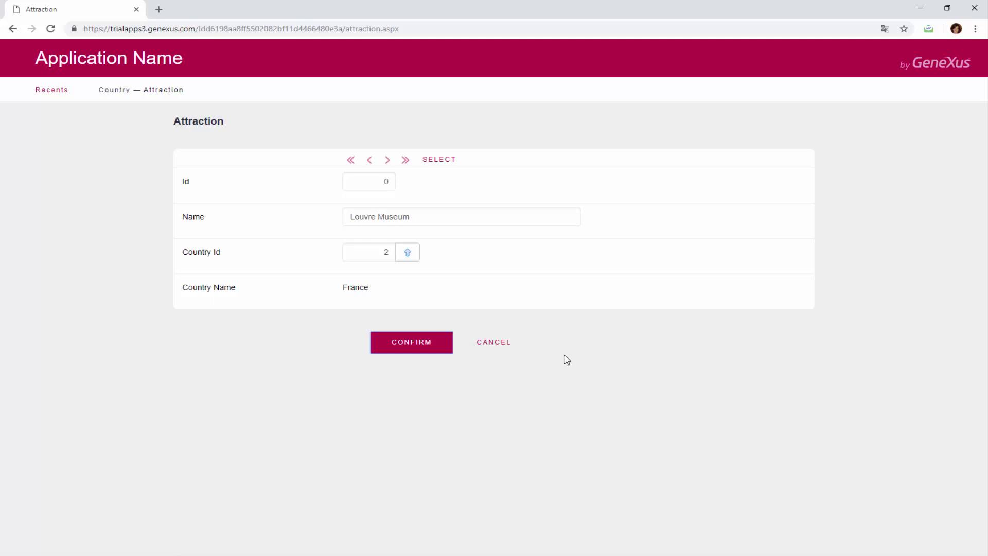
left_click(440, 346)
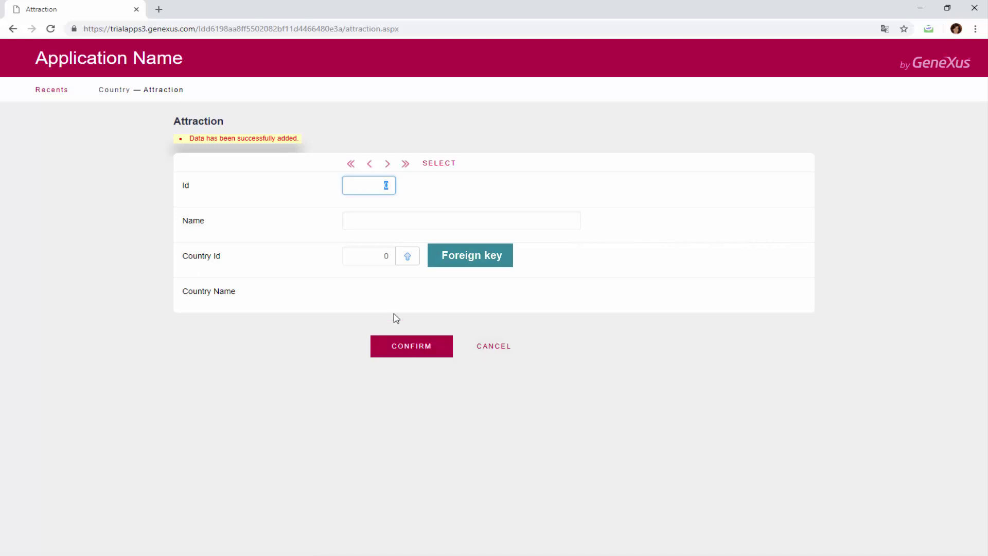
left_click(113, 90)
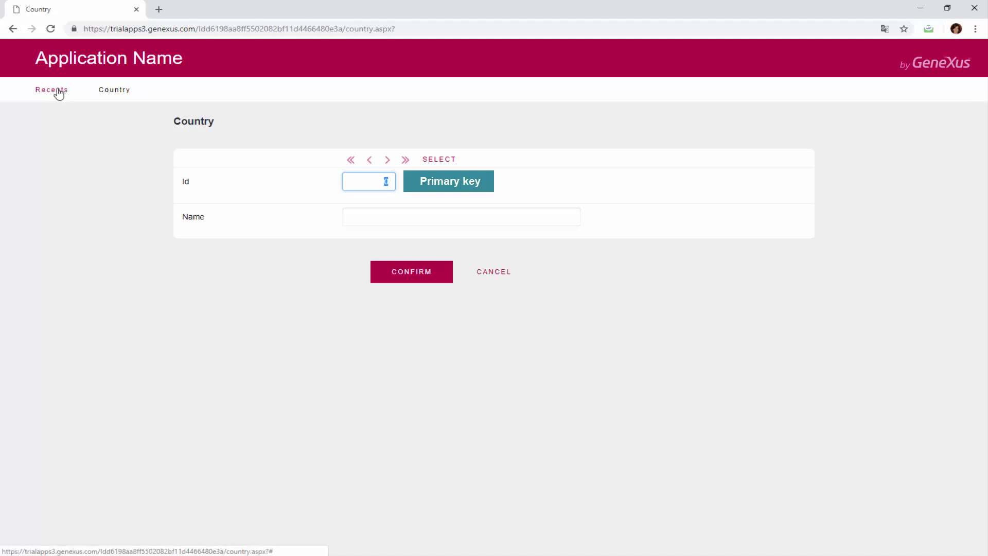
left_click(13, 29)
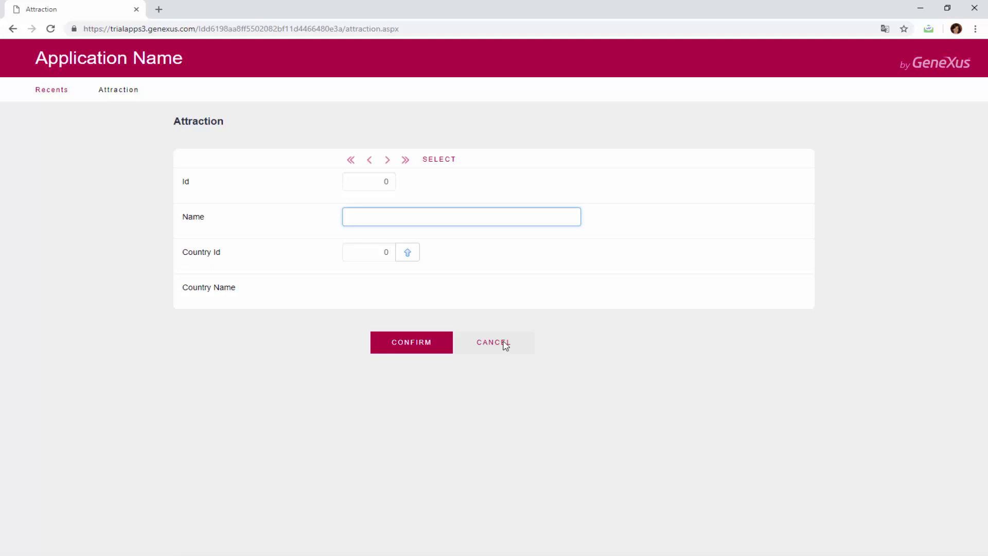
type("Egyptian py")
type("ramids")
Check the existing country records in the selection list, then close it.
key("Tab")
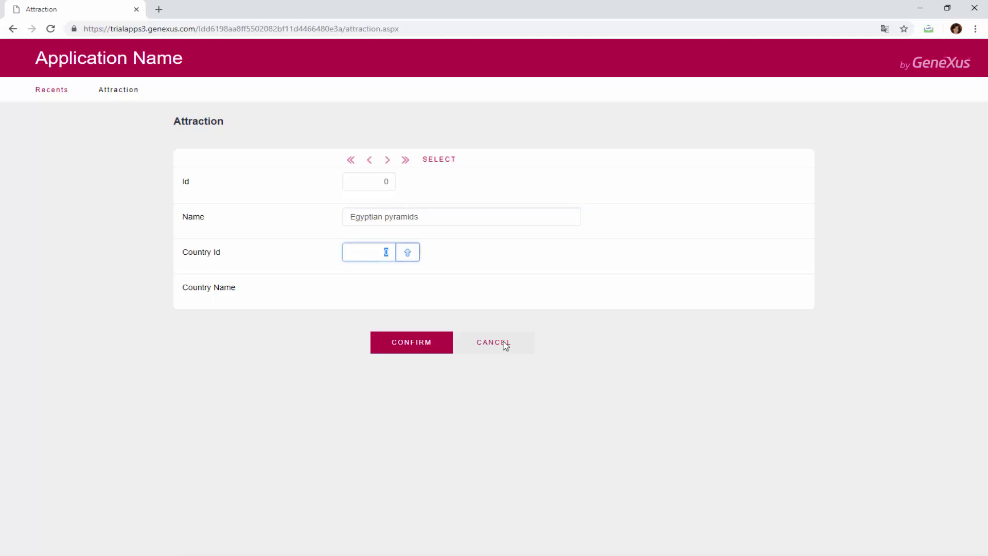
type("4")
key("Tab")
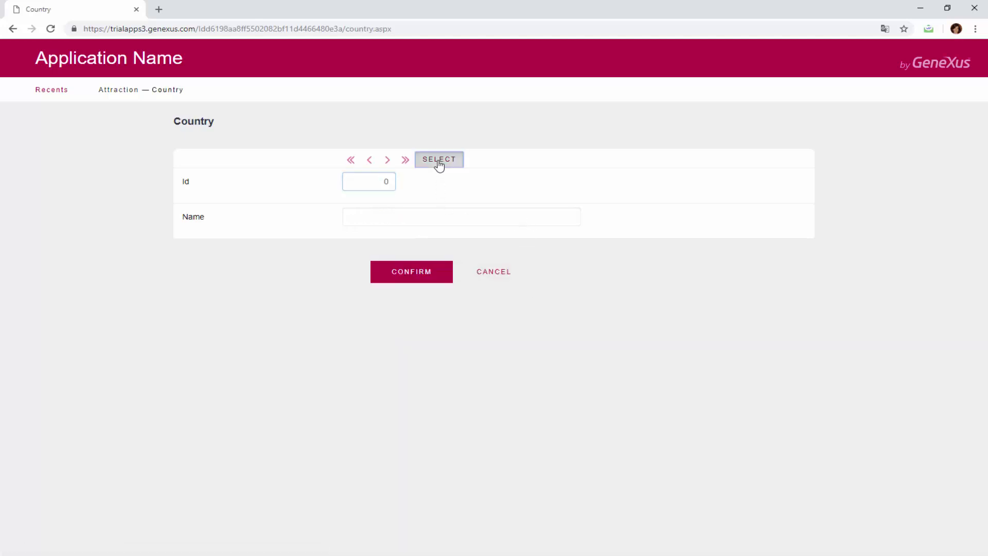
left_click(438, 159)
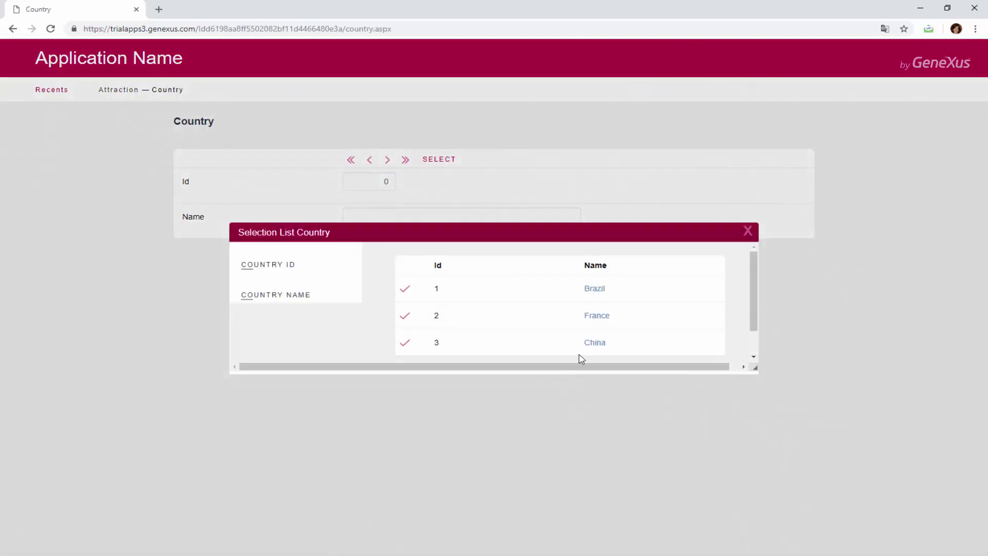
left_click(748, 231)
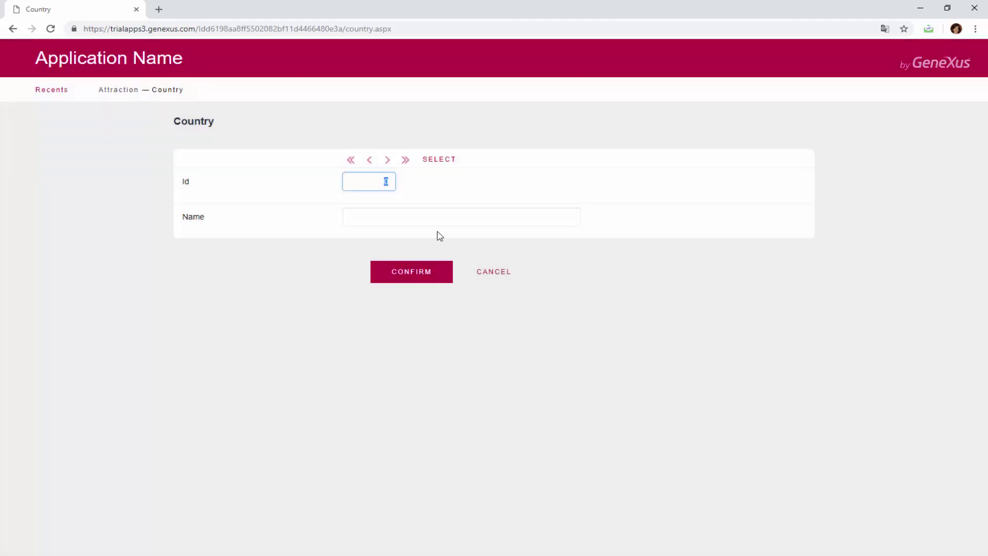
Load attraction 1 and change its Country Id to 4, which is rejected.
left_click(118, 89)
type("1")
key("Tab")
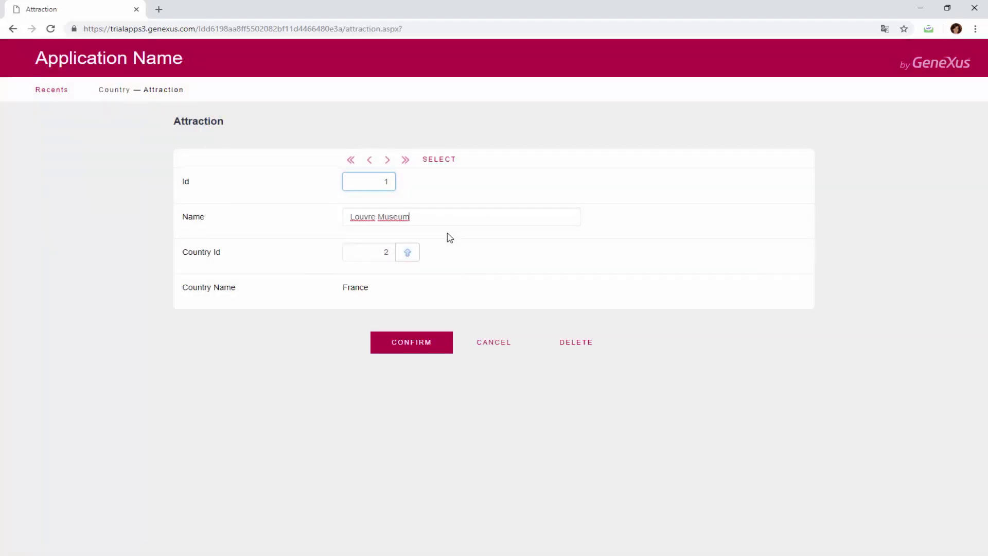
left_click(369, 252)
type("4")
key("Tab")
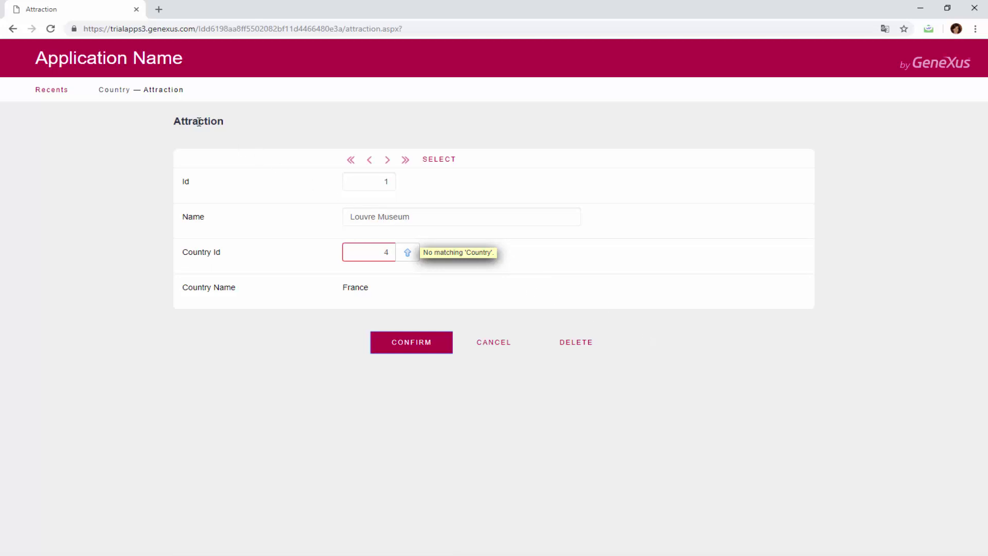
Try deleting France (Country Id 2), see it refused, then reload the Louvre Museum attraction.
left_click(114, 90)
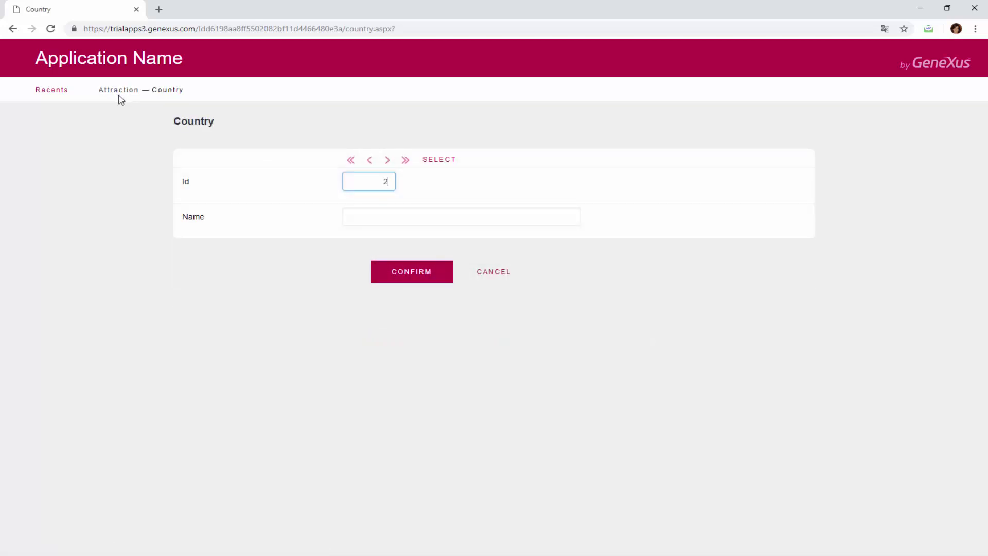
type("2")
key("Tab")
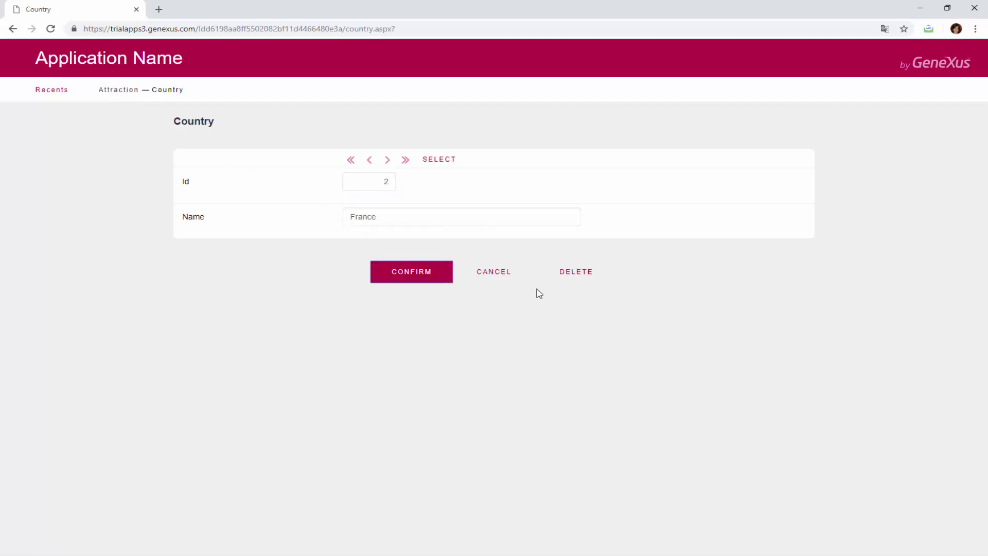
left_click(575, 272)
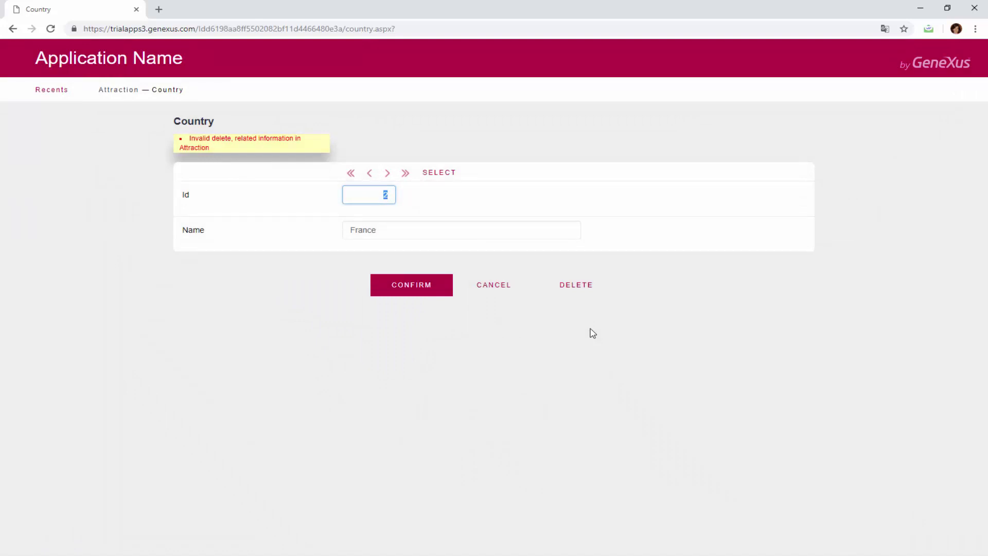
left_click(118, 90)
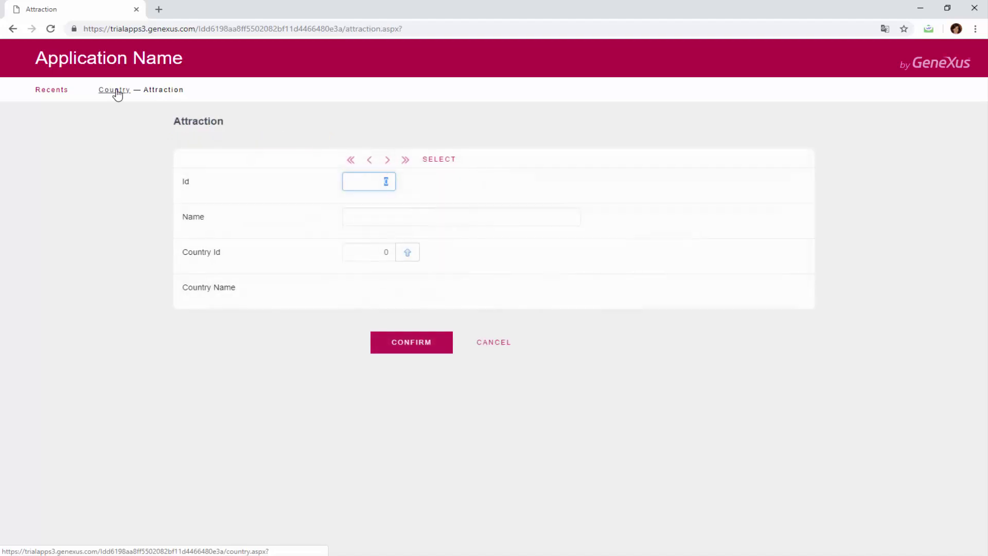
key("Tab")
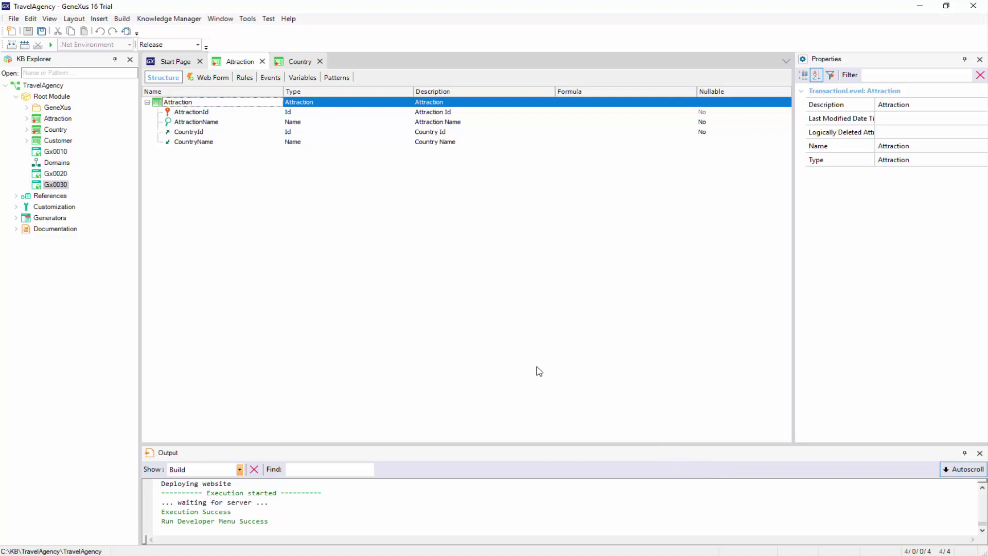
Change the Attraction attribute name CountryId to CountryIdentifier.
left_click(219, 133)
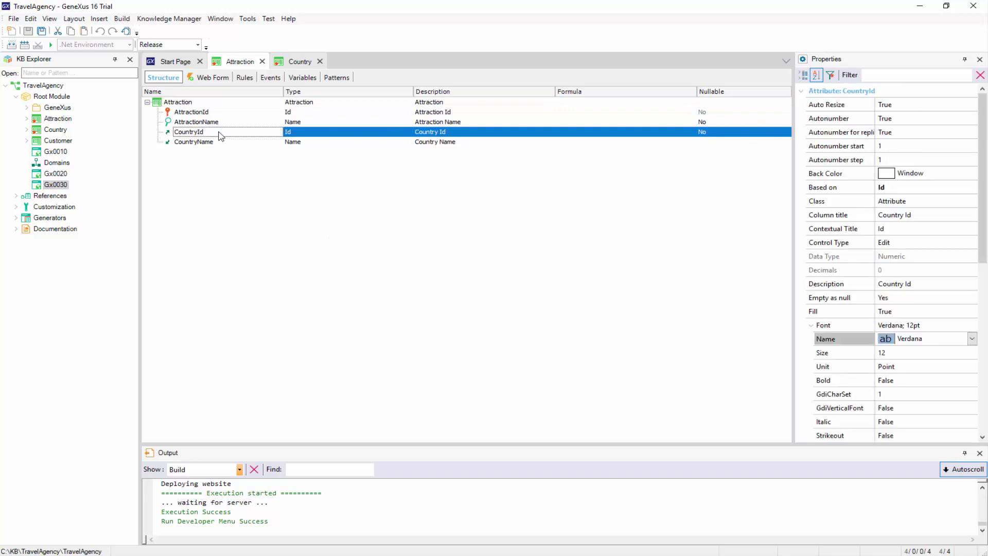
type("entifier")
left_click(178, 102)
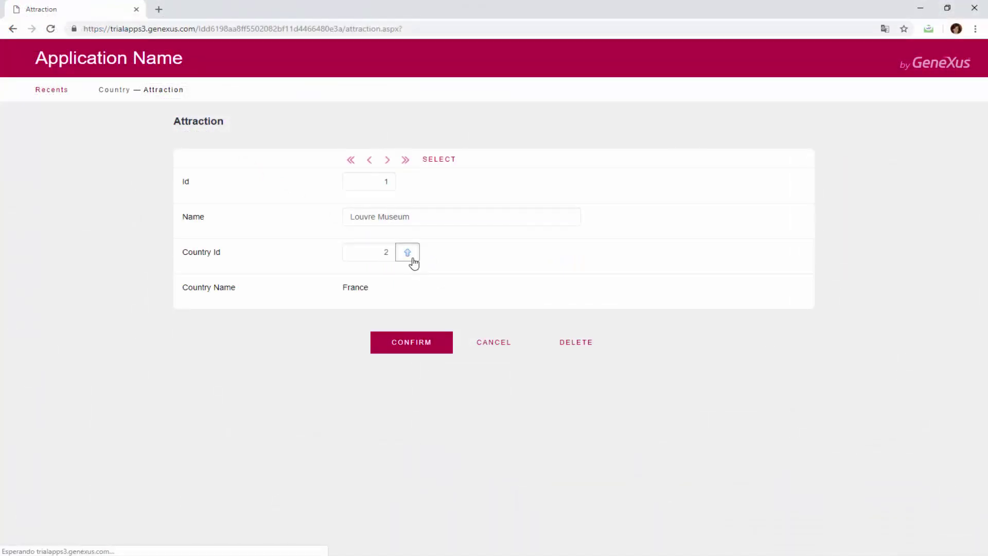
Review the Country selection list for the Louvre Museum attraction, then close it.
left_click(407, 253)
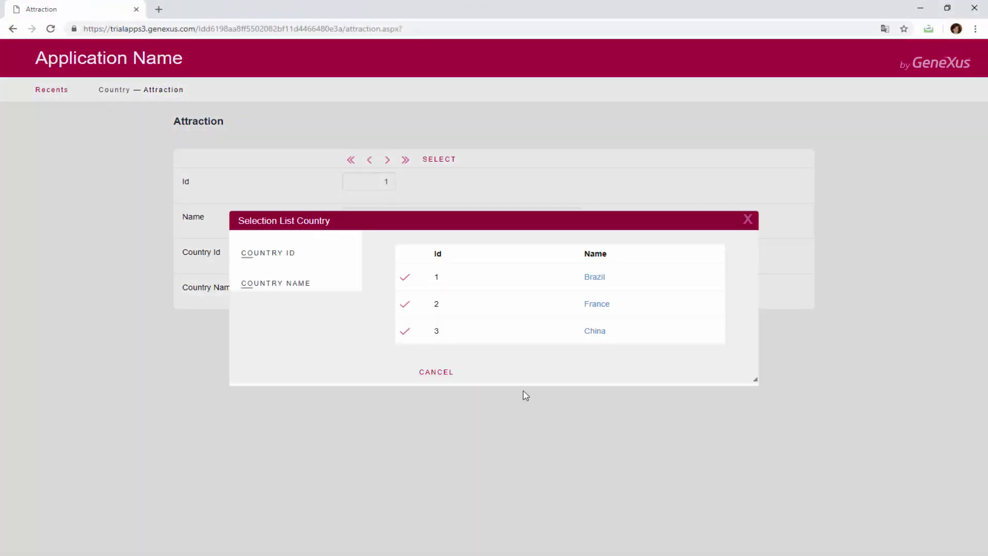
left_click(749, 222)
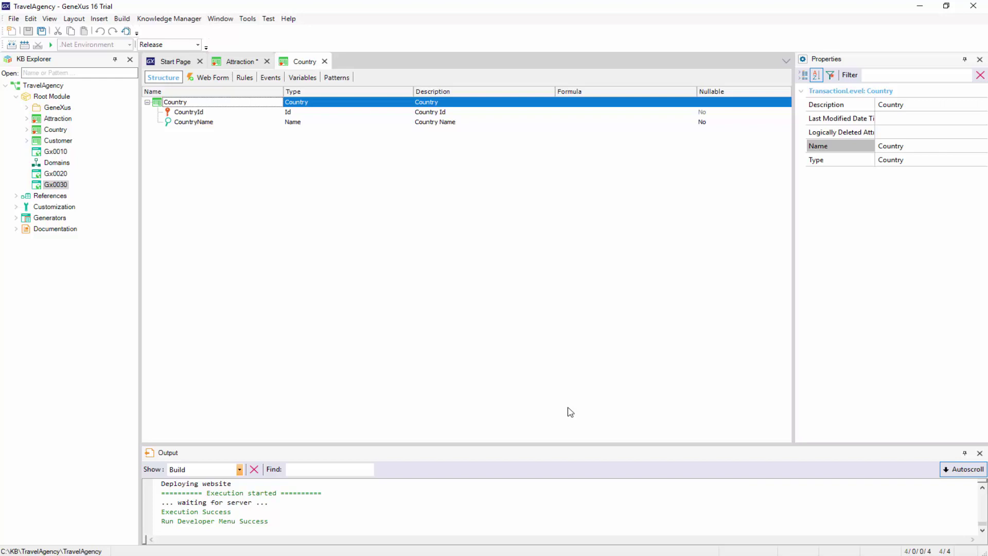
Create a new transaction object named Category.
key("ctrl+n")
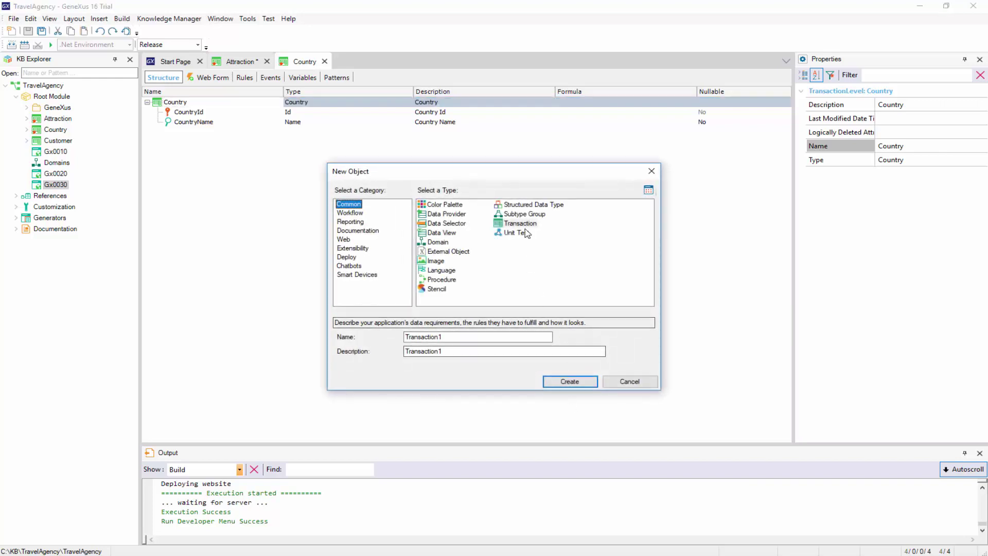
left_click(521, 224)
left_click_drag(468, 336, 383, 338)
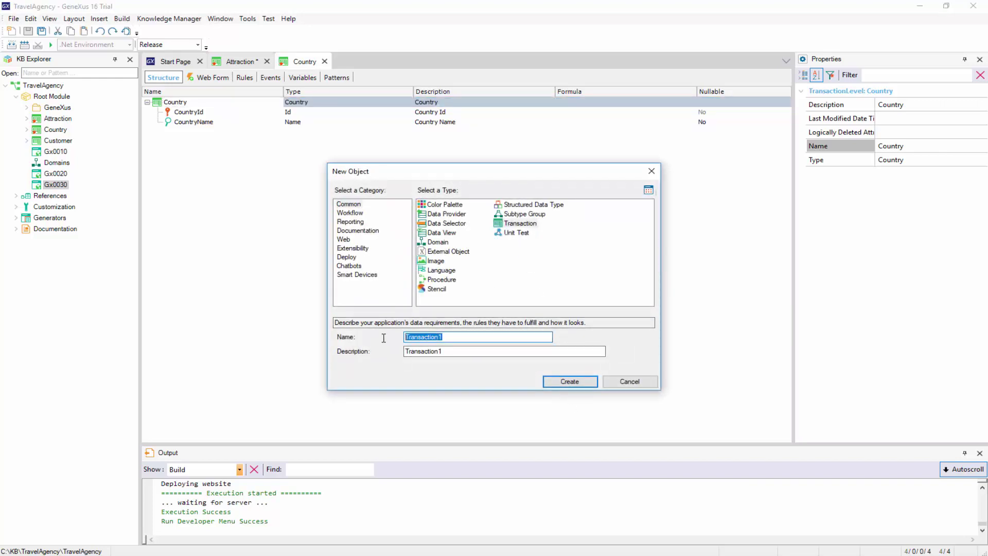
type("Ca")
type("tegory")
left_click(570, 382)
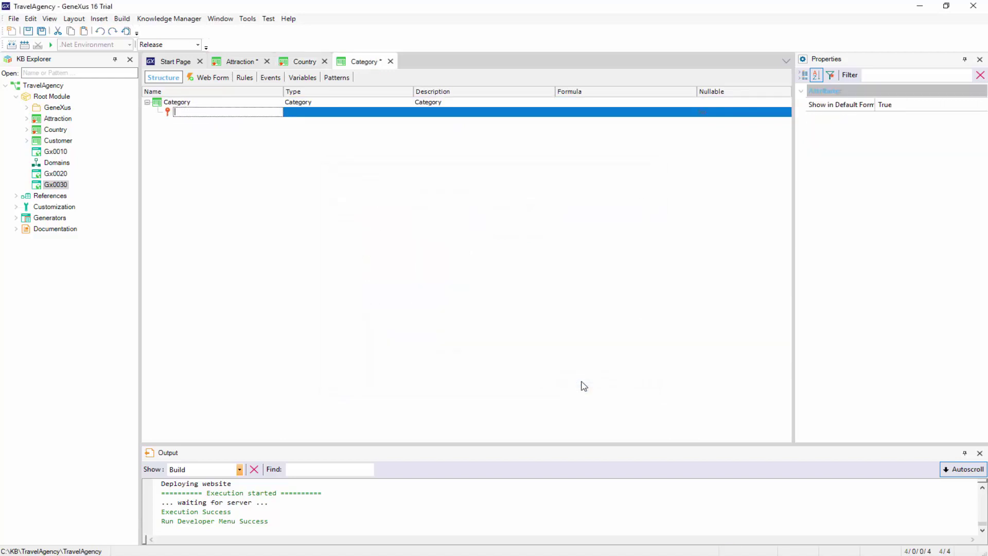
type("CategoryId")
Add the CategoryId and CategoryName attributes to Category and save it.
key("Return")
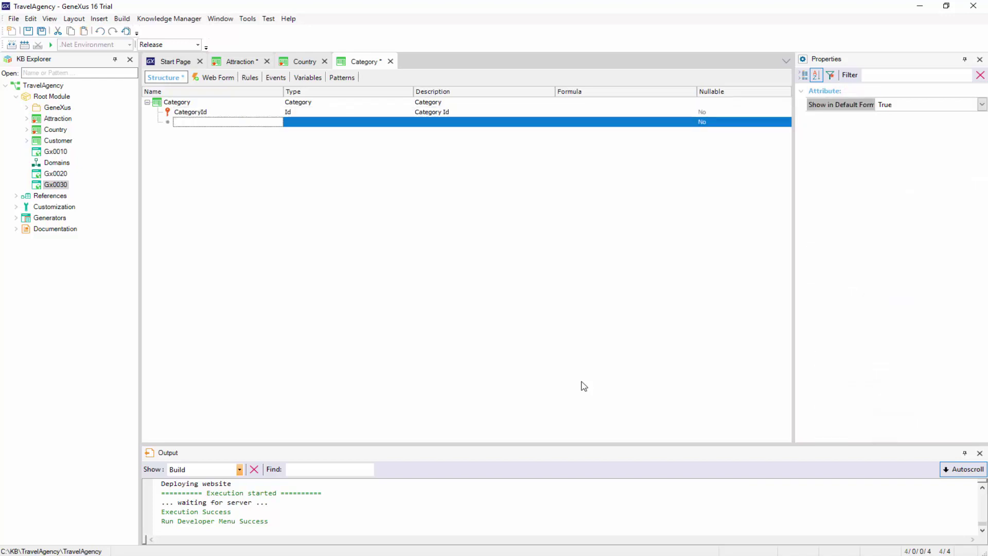
type("CategoryName")
left_click(188, 101)
key("ctrl+s")
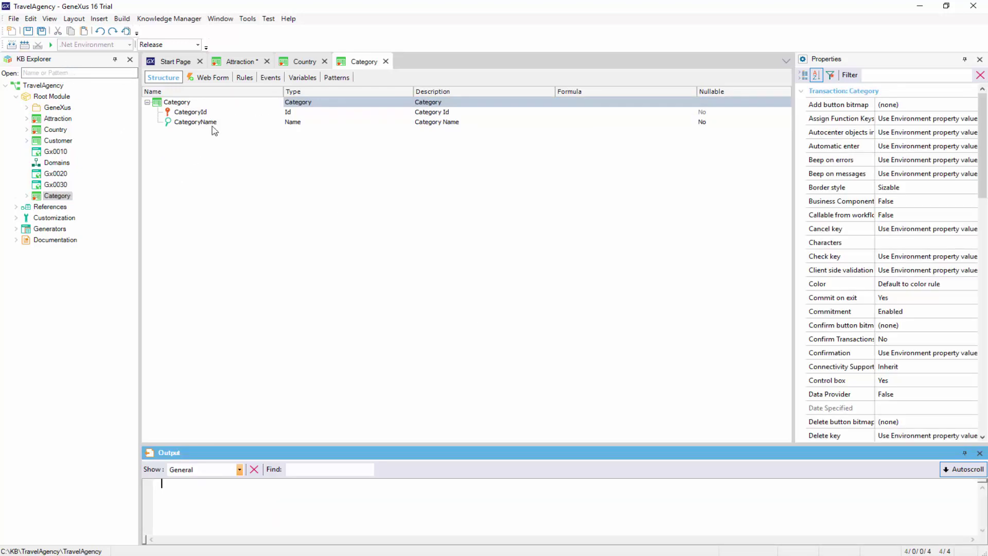
Add CategoryId and CategoryName attributes below CountryName in the Attraction structure.
left_click(239, 62)
left_click(235, 142)
key("Return")
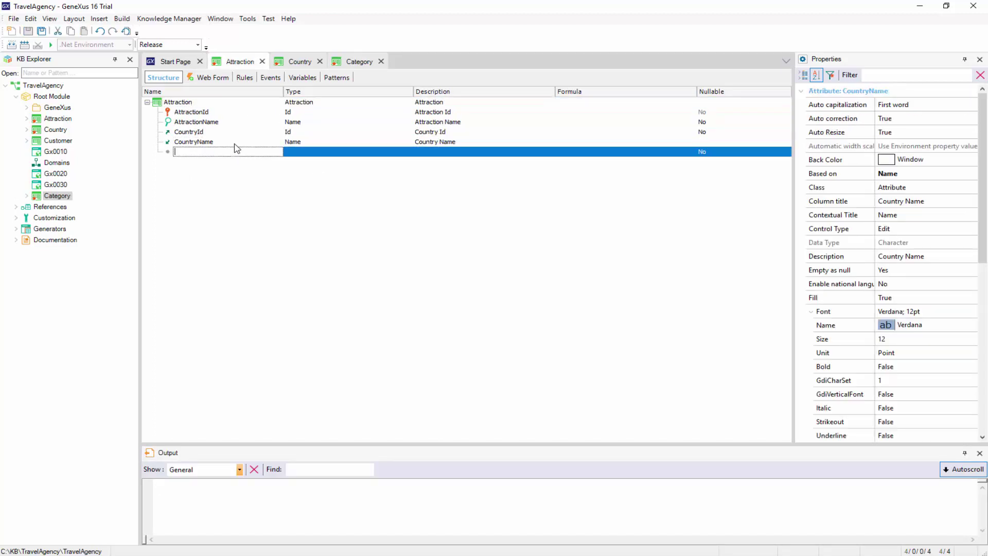
type("catego")
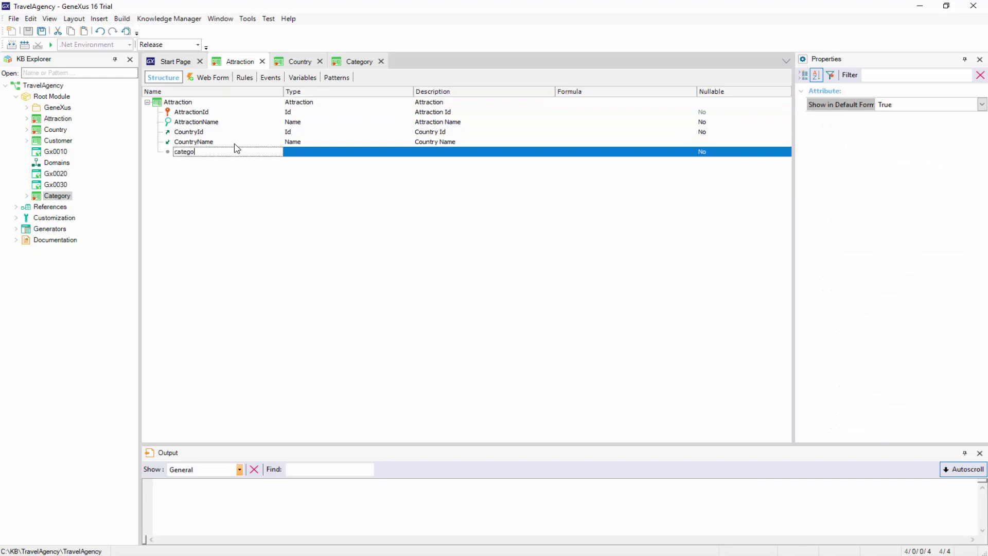
type("ryId")
key("Return")
type("Categor")
type("yName")
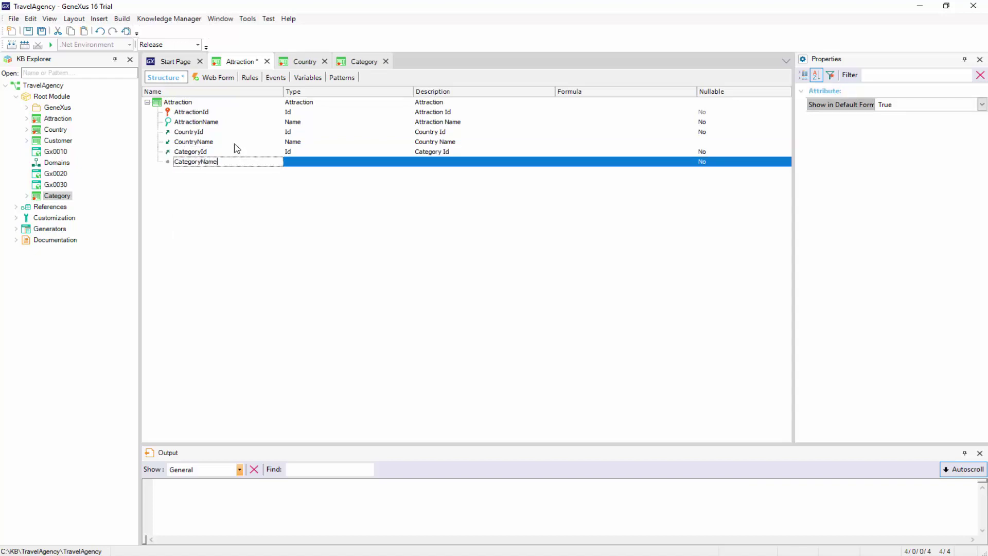
left_click(179, 102)
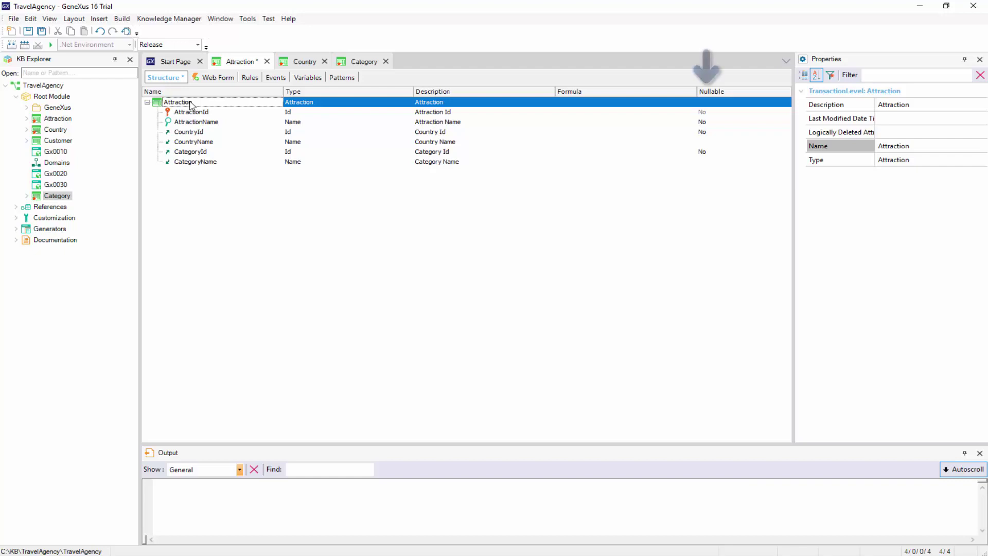
Set CategoryId's Nullable property to Yes and save Attraction.
left_click(719, 152)
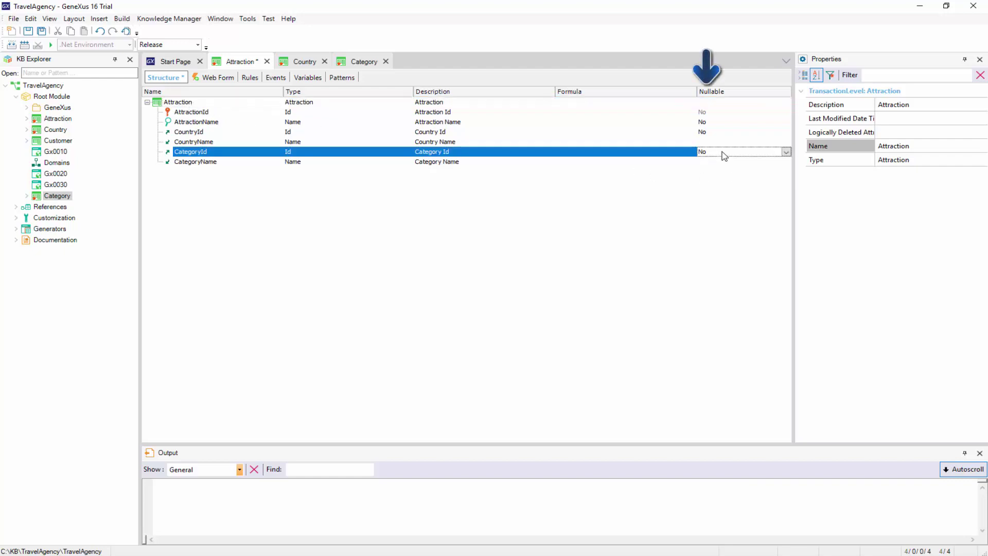
left_click(786, 152)
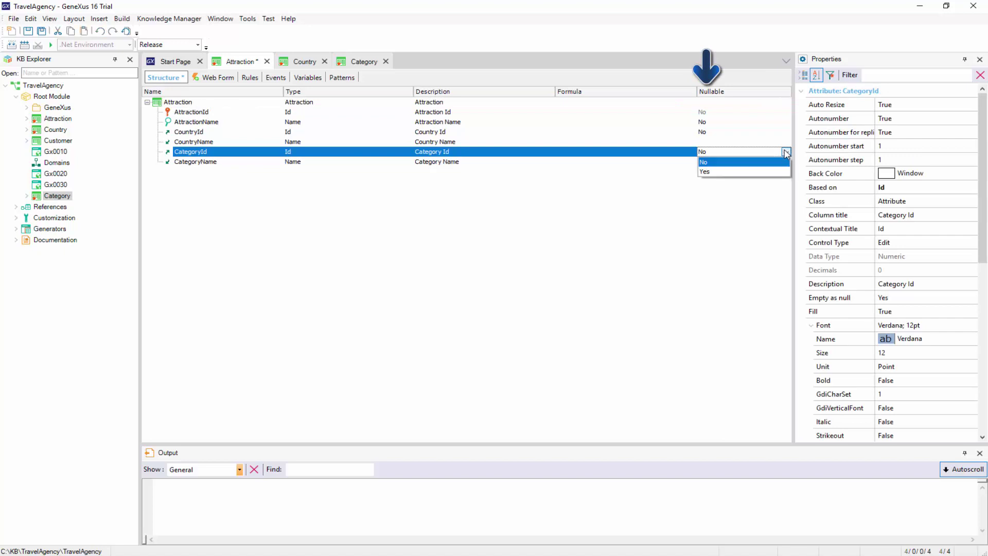
left_click(718, 172)
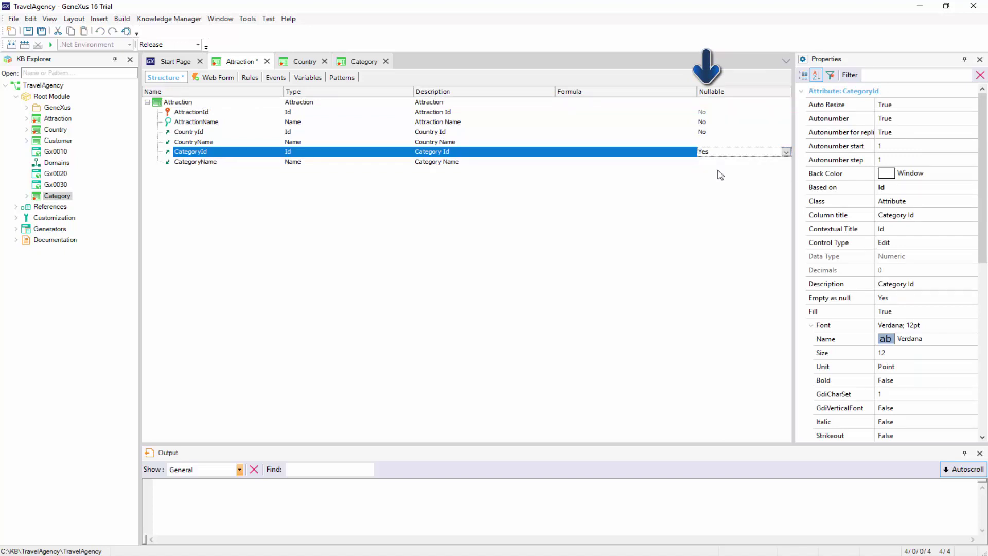
left_click(178, 102)
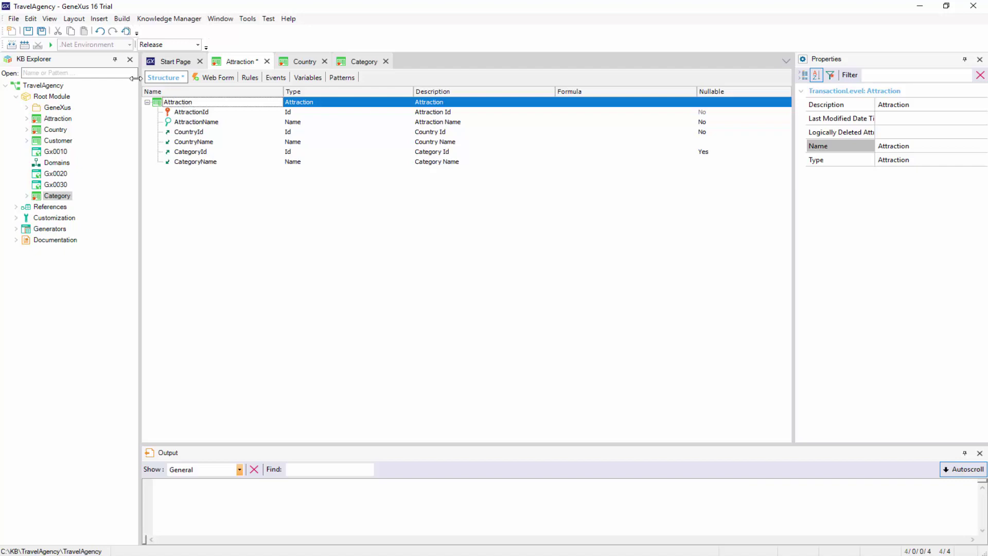
left_click(27, 30)
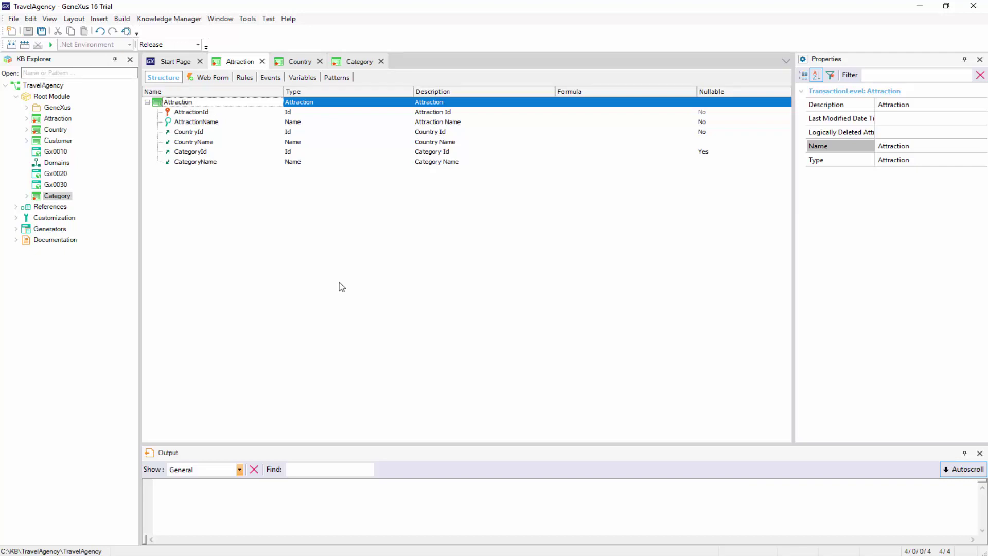
Add an Image-type AttractionPhoto attribute after CategoryName and save Attraction.
left_click(229, 162)
key("Return")
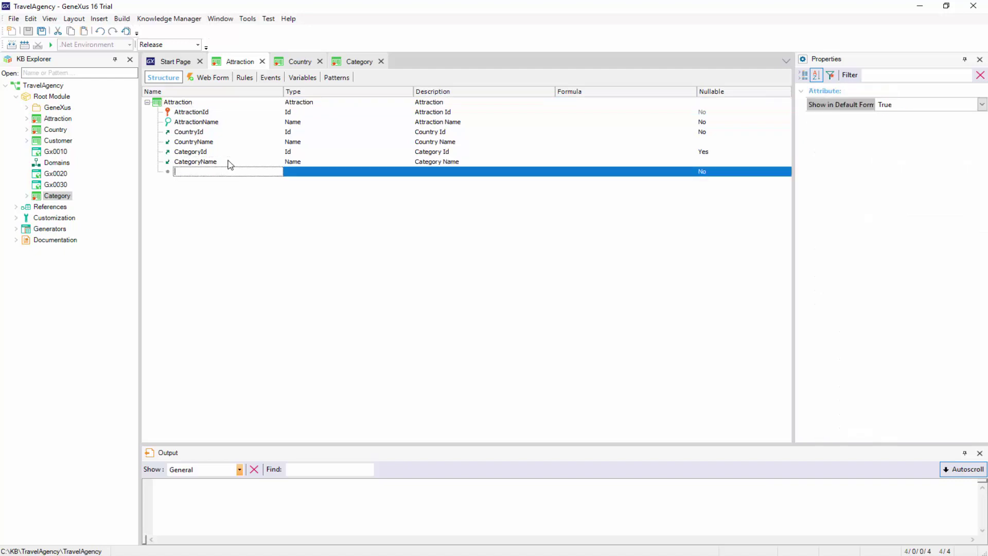
type("AttractionPhoto")
key("Tab")
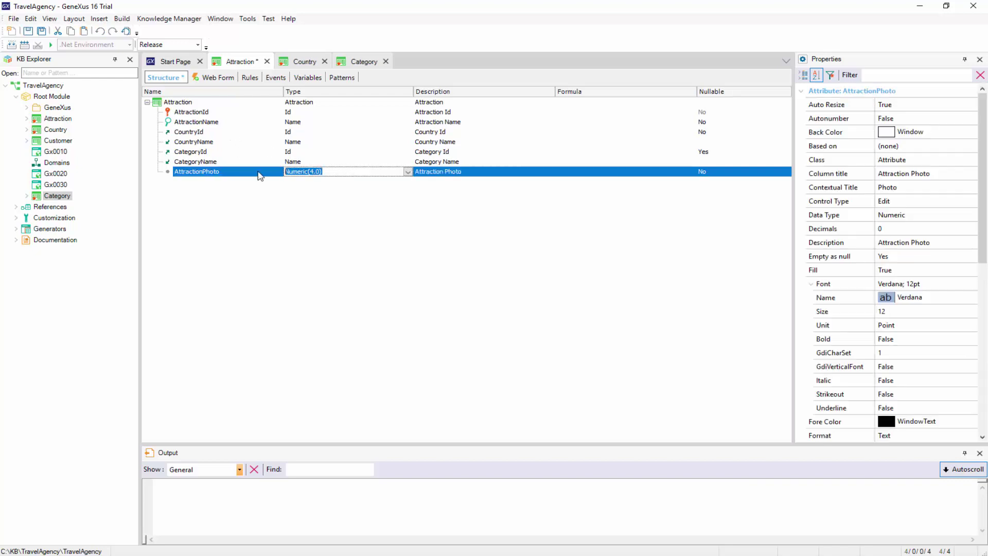
type("Image")
left_click(186, 102)
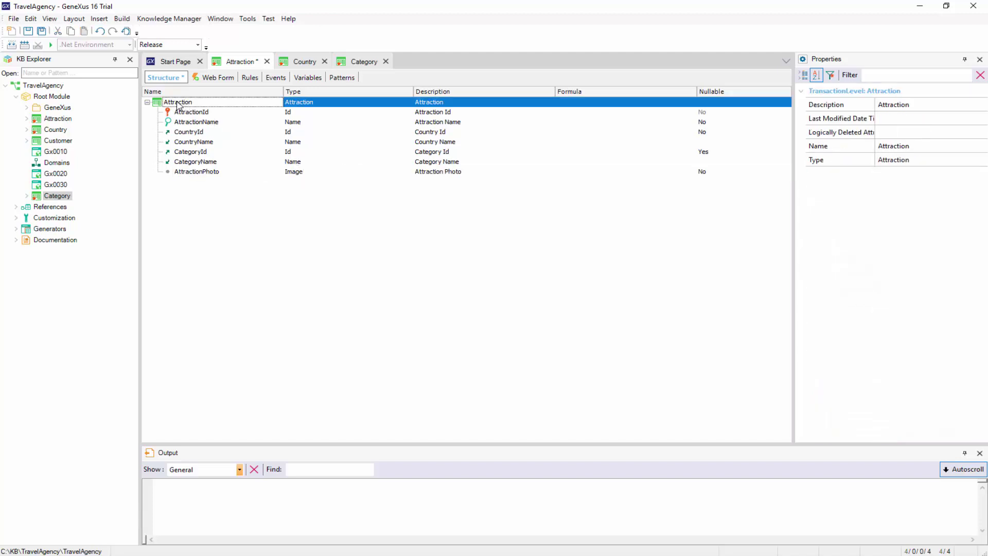
left_click(29, 32)
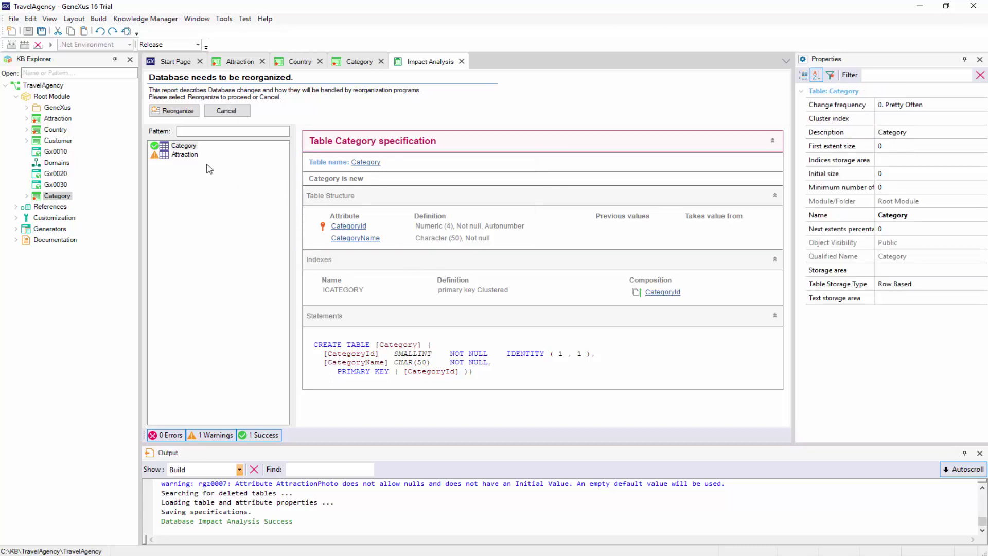
Check the Attraction table conversion details, then run Reorganize to create the Category table.
left_click(185, 154)
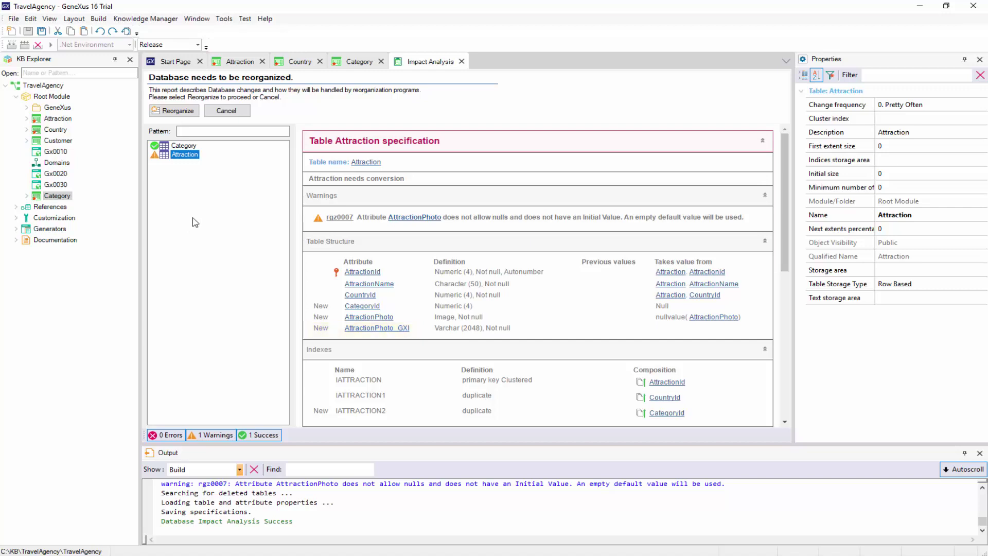
left_click(186, 115)
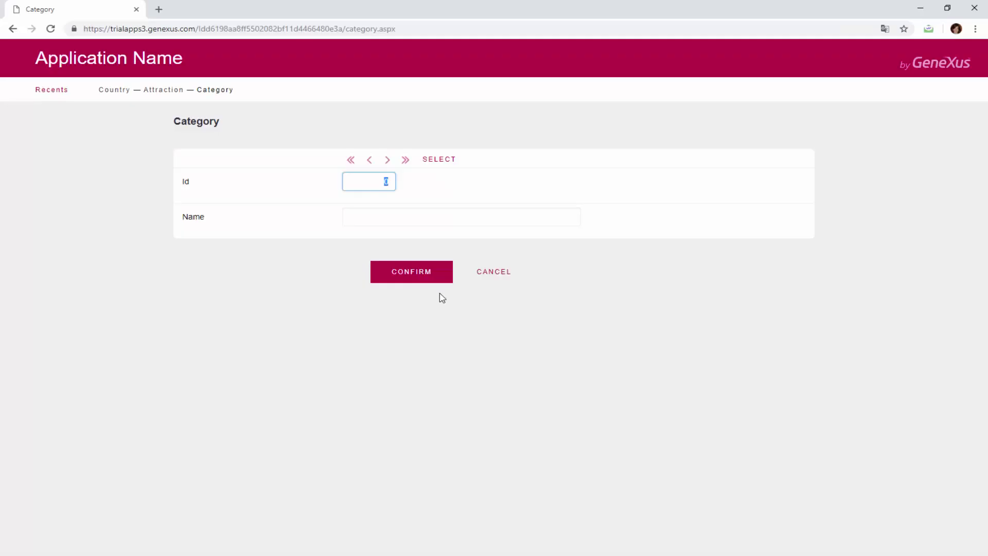
Enter the categories Museum and Monument, then go back to the developer menu.
key("Tab")
type("Museum")
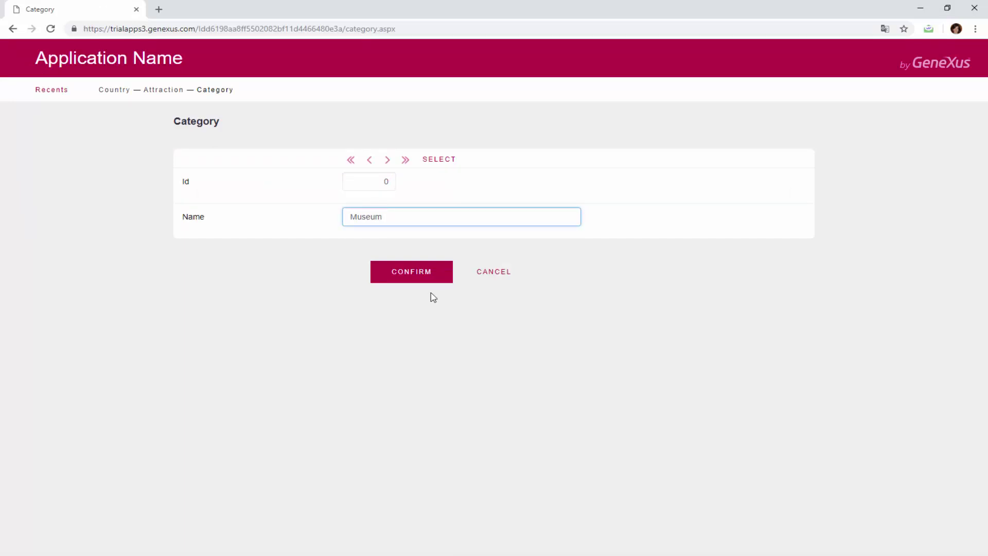
left_click(419, 272)
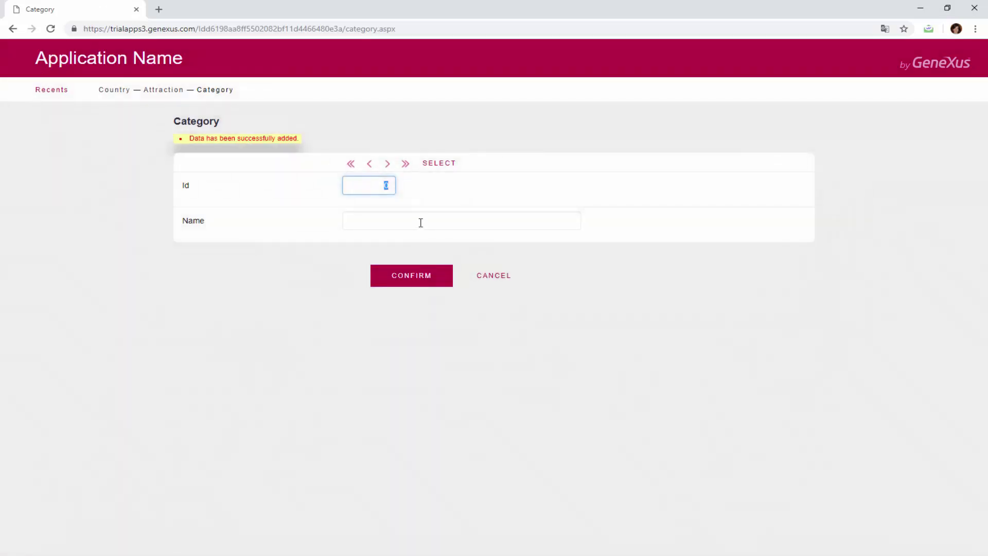
left_click(421, 223)
type("Monument")
left_click(427, 278)
left_click(13, 29)
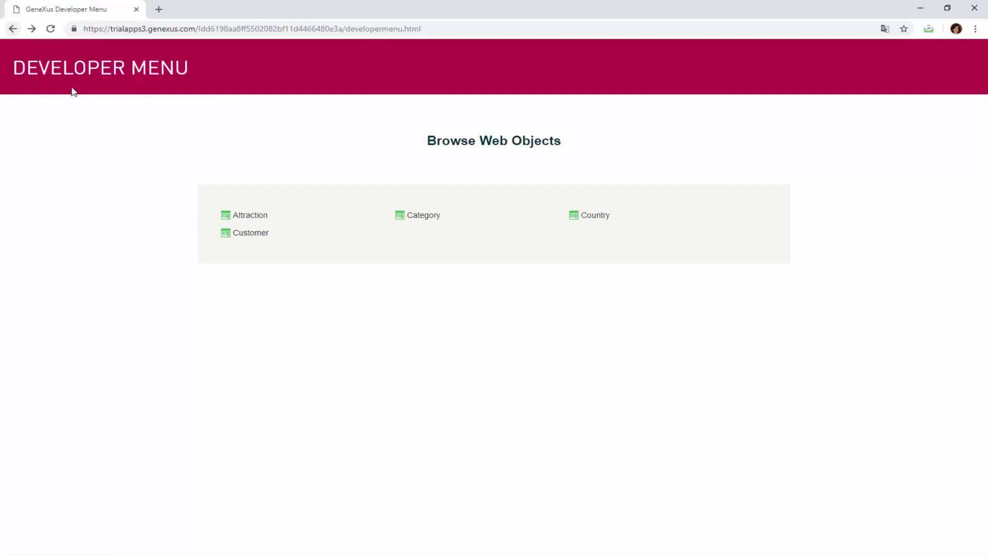
Load attraction 1 and choose Museum as its category from the prompt list.
left_click(250, 215)
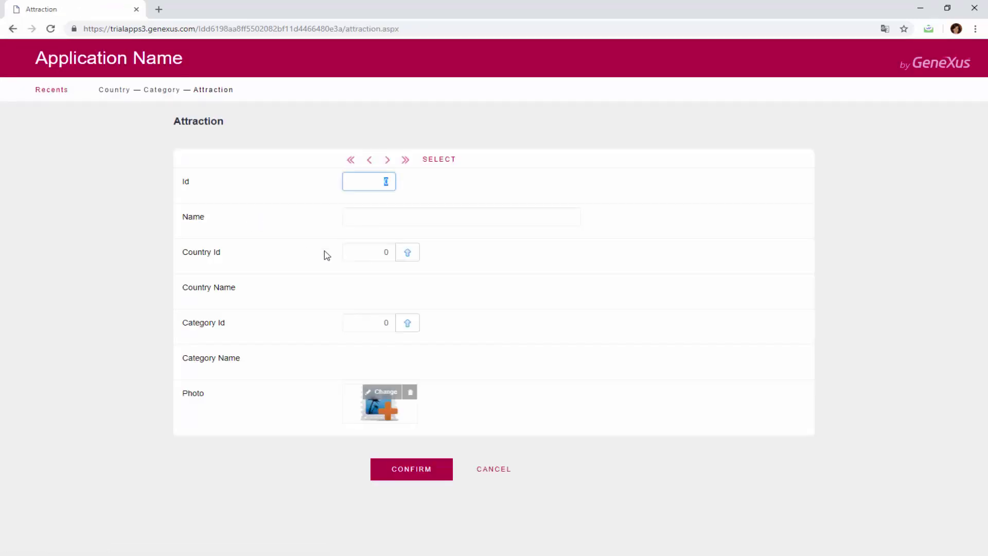
type("1")
key("Tab")
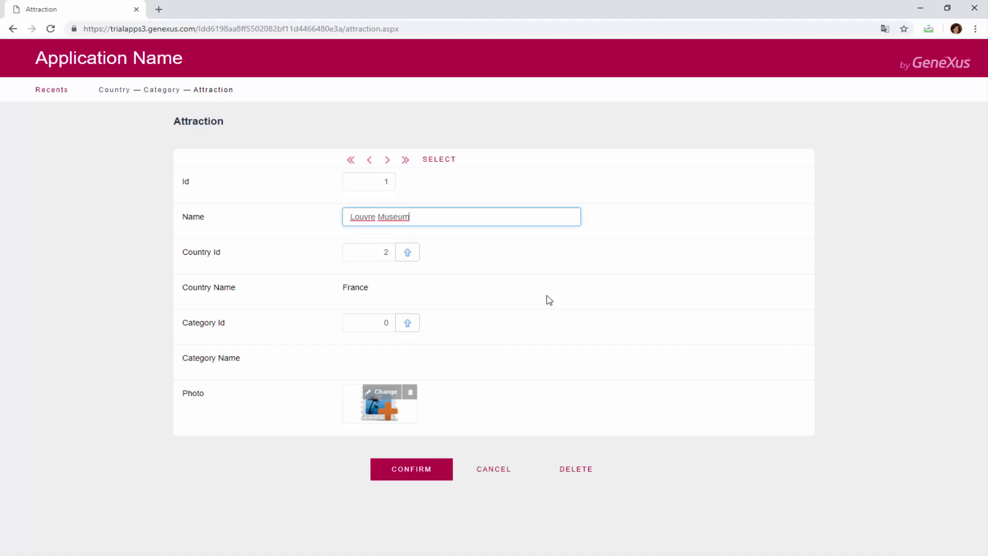
left_click(407, 324)
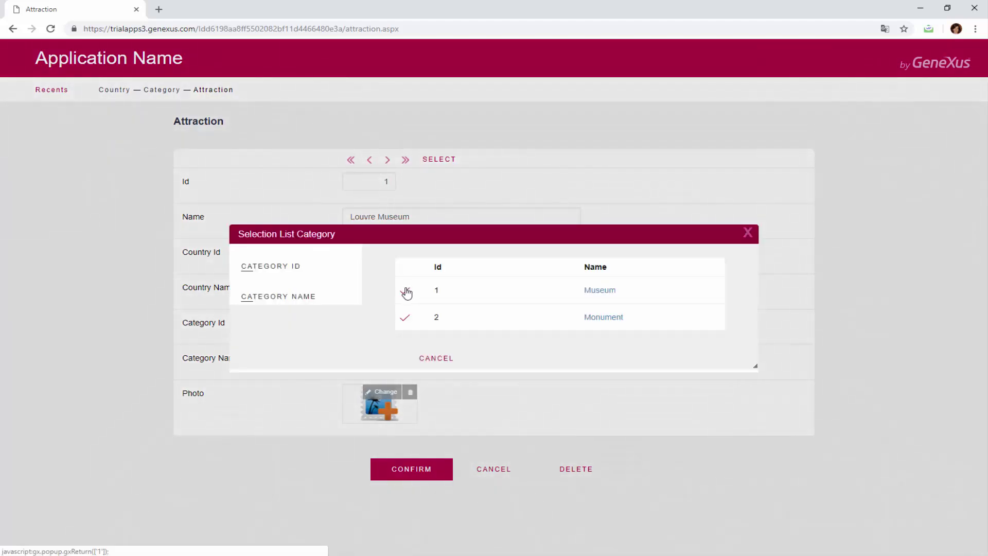
left_click(407, 292)
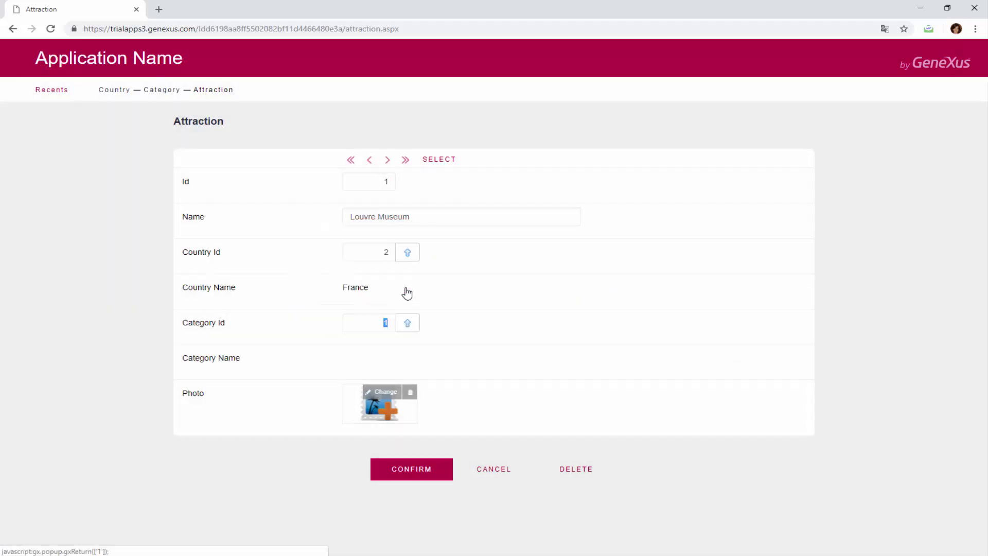
Upload the Louvre image as the attraction photo and save the attraction.
left_click(386, 392)
left_click(487, 274)
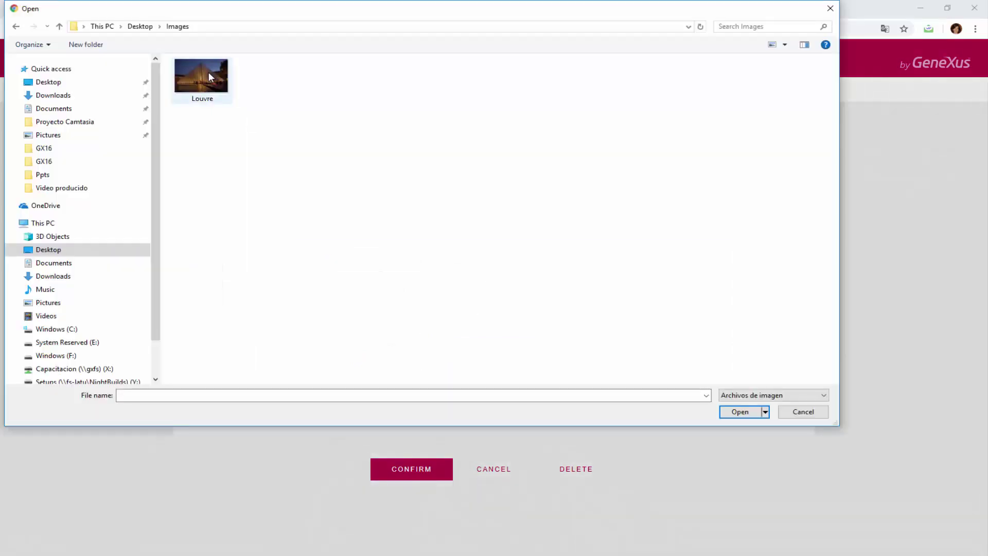
left_click(209, 76)
double_click(208, 76)
left_click(473, 339)
left_click(423, 473)
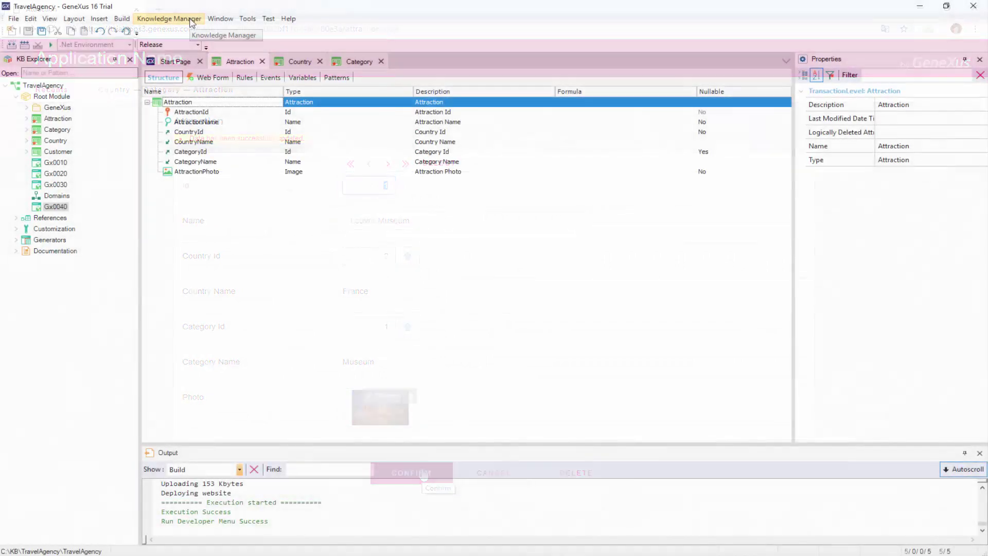
Open Team Development from the Knowledge Manager menu to see pending commits.
left_click(168, 17)
left_click(194, 39)
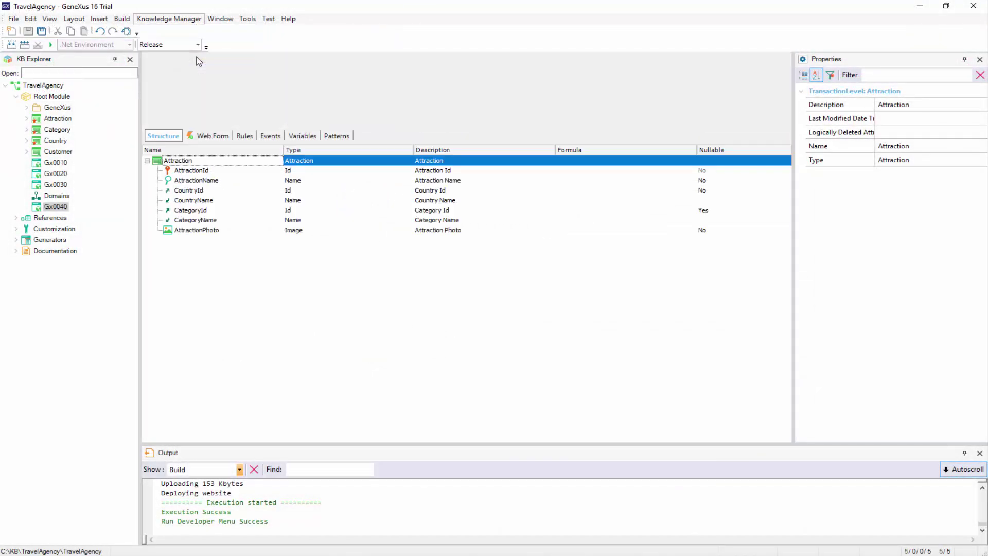